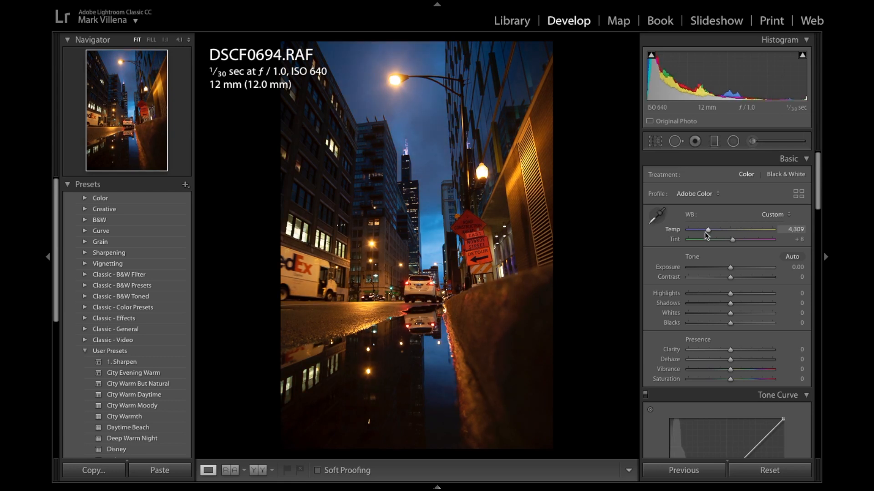
# - Set the photo's Exposure to +0.30, Highlights to −64, Whites to +53 and Blacks to −1, keeping Shadows at 0
pyautogui.click(723, 241)
pyautogui.moveTo(730, 294); pyautogui.dragTo(703, 298)
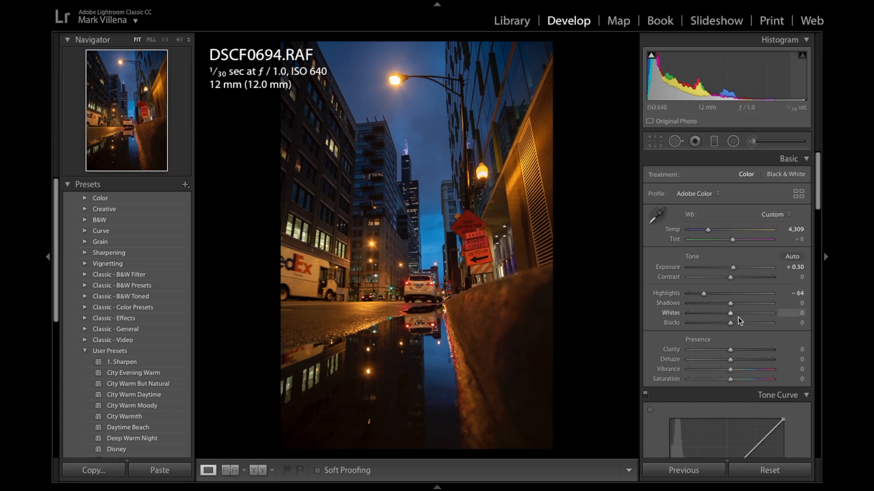
pyautogui.moveTo(729, 324); pyautogui.dragTo(740, 305)
pyautogui.doubleClick(740, 304)
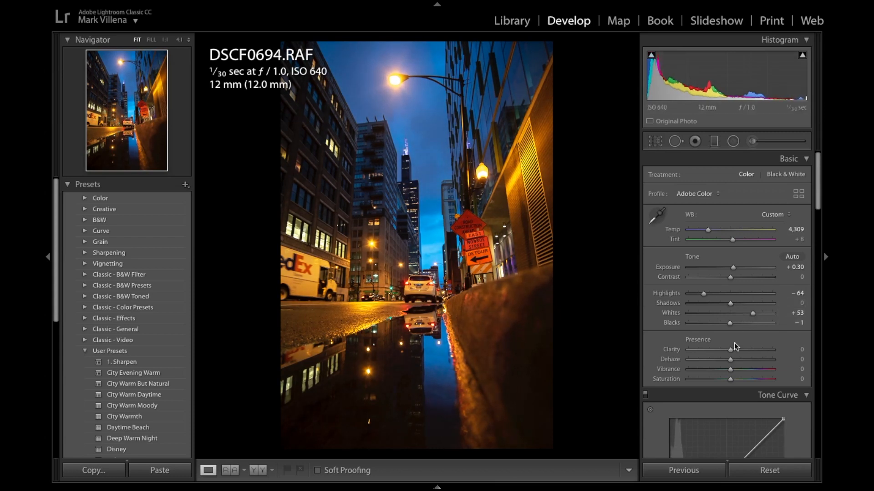
# - Set Clarity to +22 and Vibrance to −27, and fine-tune Highlights to −65 and Whites to +51
pyautogui.moveTo(731, 349)
pyautogui.mouseDown()
pyautogui.moveTo(782, 351)
pyautogui.moveTo(695, 350)
pyautogui.moveTo(733, 350)
pyautogui.mouseUp()
pyautogui.moveTo(730, 350)
pyautogui.mouseDown()
pyautogui.moveTo(789, 356)
pyautogui.moveTo(740, 350)
pyautogui.mouseUp()
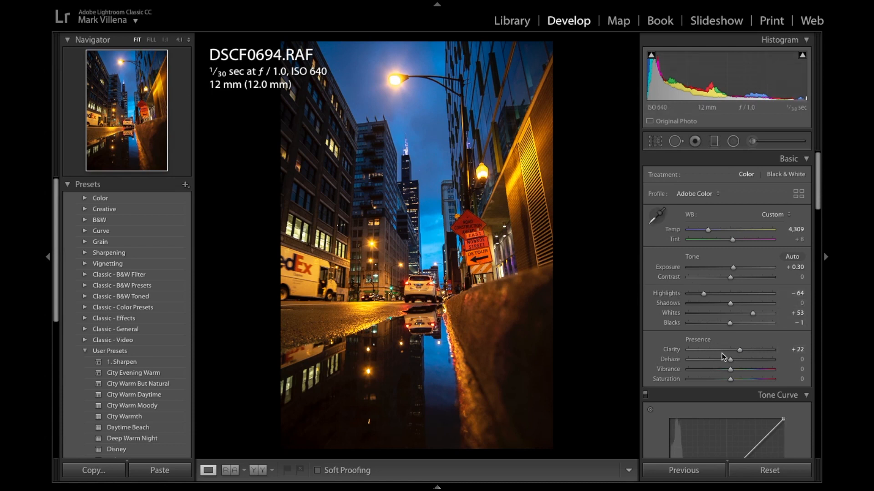
pyautogui.moveTo(719, 369); pyautogui.dragTo(720, 370)
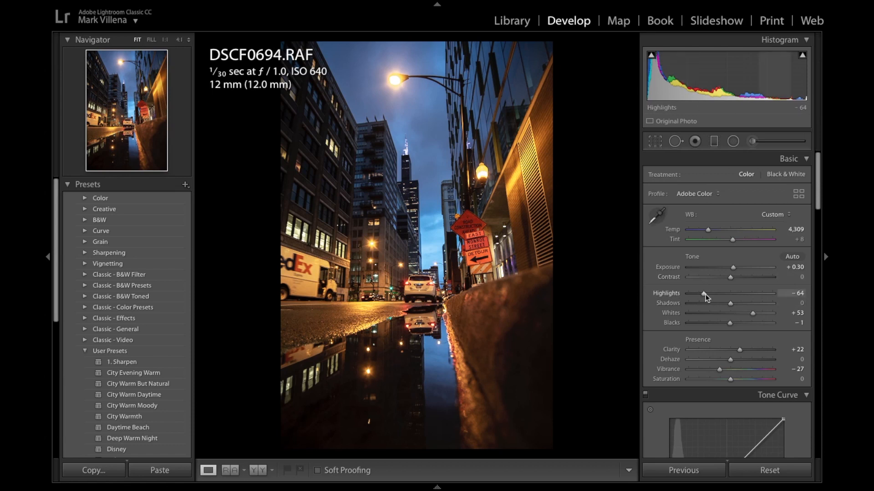
pyautogui.moveTo(703, 294)
pyautogui.mouseDown()
pyautogui.moveTo(686, 297)
pyautogui.moveTo(701, 296)
pyautogui.mouseUp()
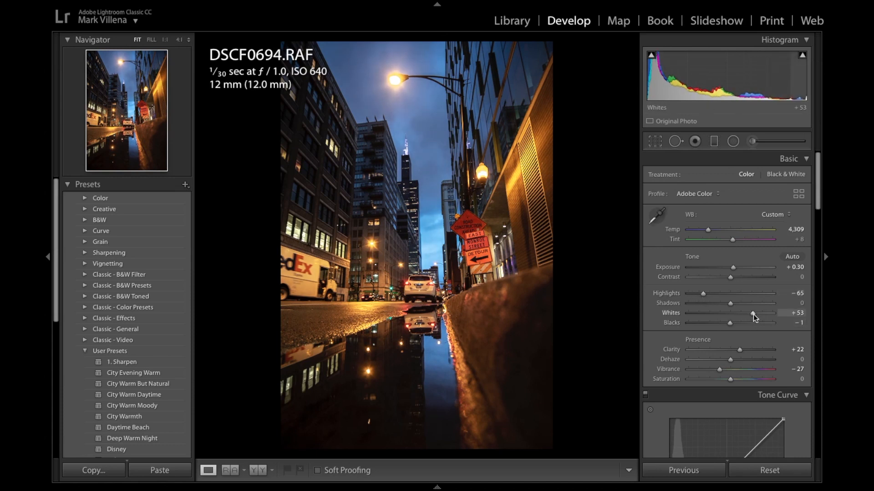
pyautogui.moveTo(752, 315); pyautogui.dragTo(752, 315)
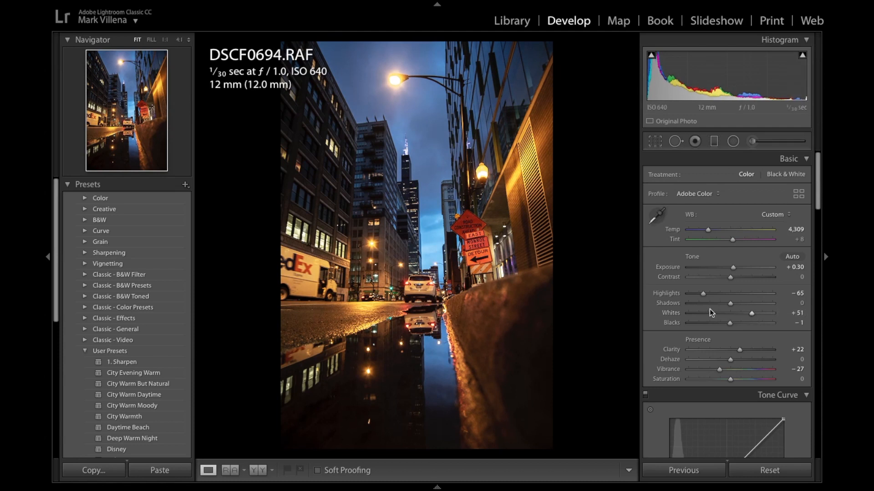
# - Try the Auto Upright perspective correction on the photo and undo it
pyautogui.scroll(-5, 709, 310)
pyautogui.scroll(-15, 708, 315)
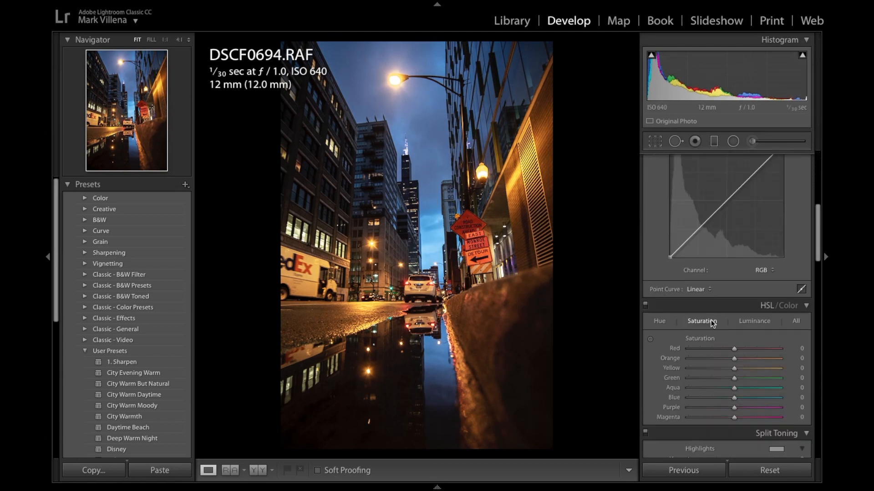
pyautogui.scroll(-3, 712, 320)
pyautogui.scroll(5, 711, 317)
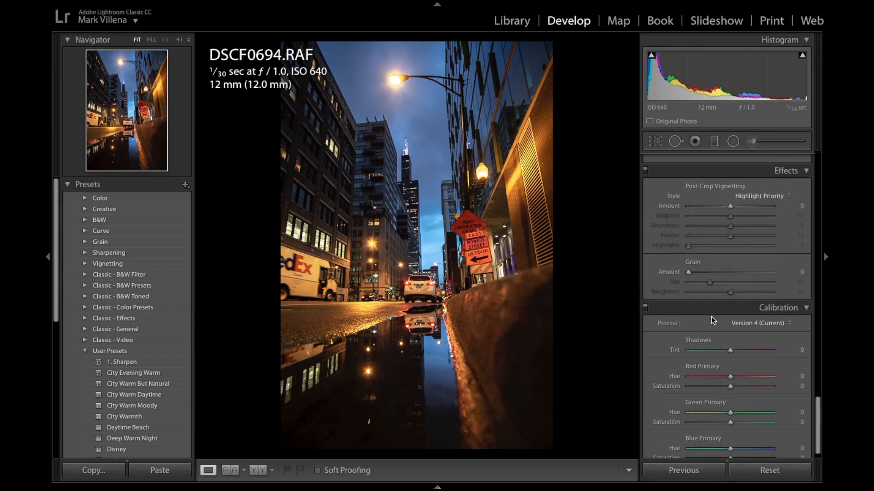
pyautogui.scroll(1, 713, 317)
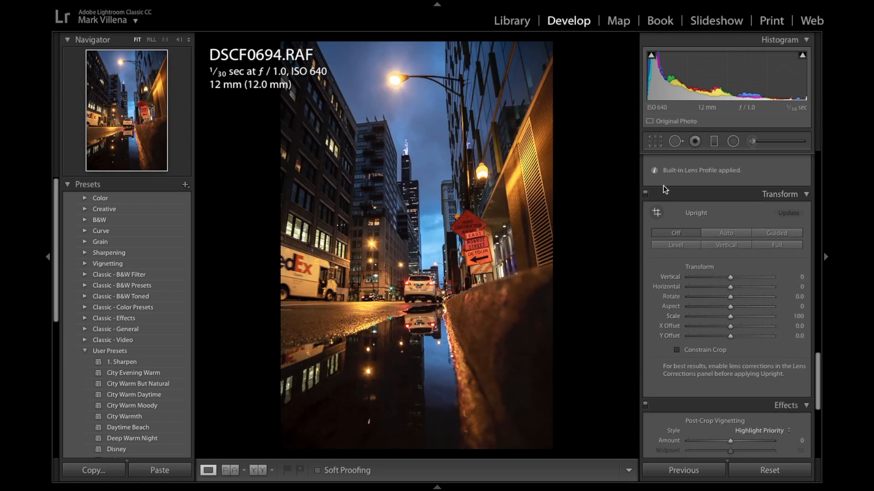
pyautogui.click(690, 241)
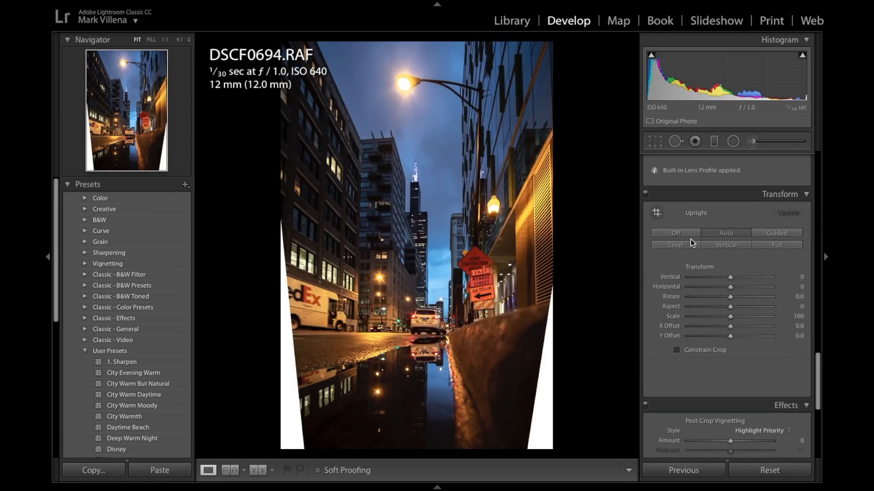
pyautogui.hotkey('ctrl', 'z')
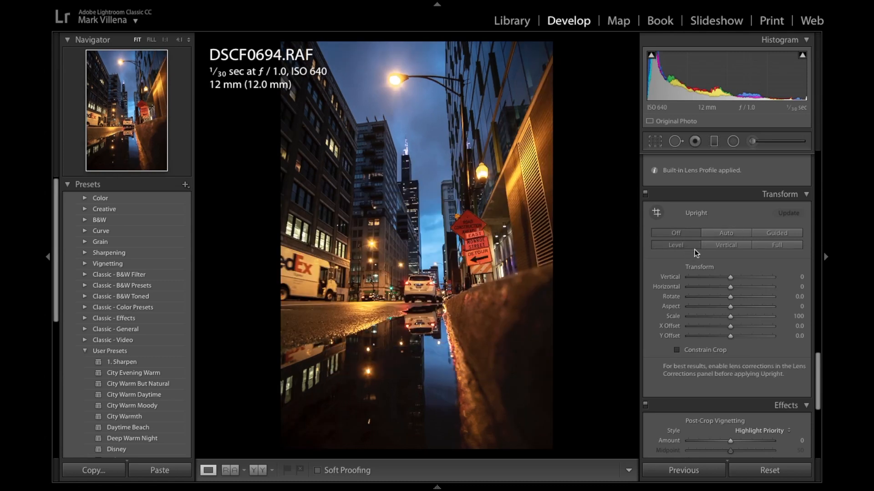
# - Compare the Level, Vertical and Auto Upright corrections on the photo, and turn Upright off
pyautogui.click(691, 247)
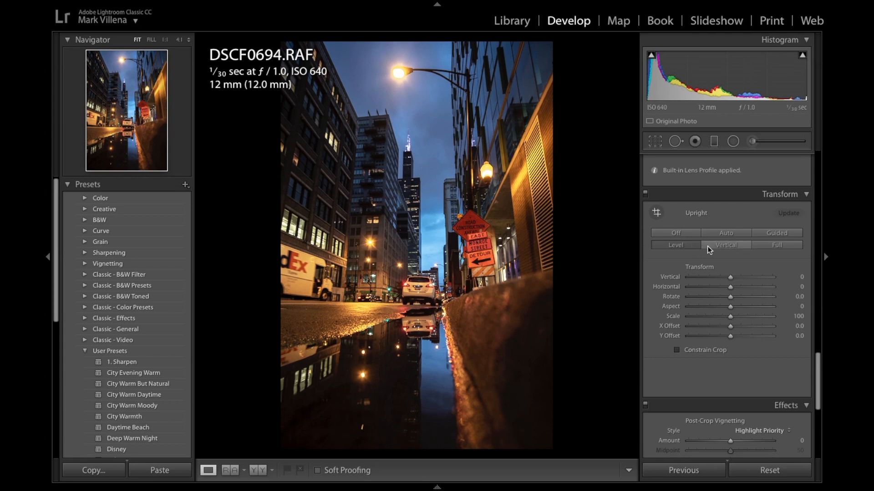
pyautogui.click(725, 244)
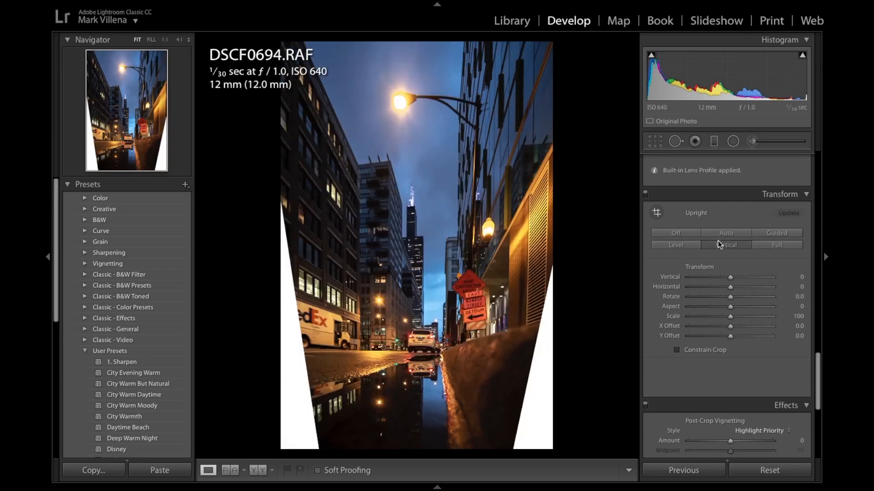
pyautogui.click(683, 244)
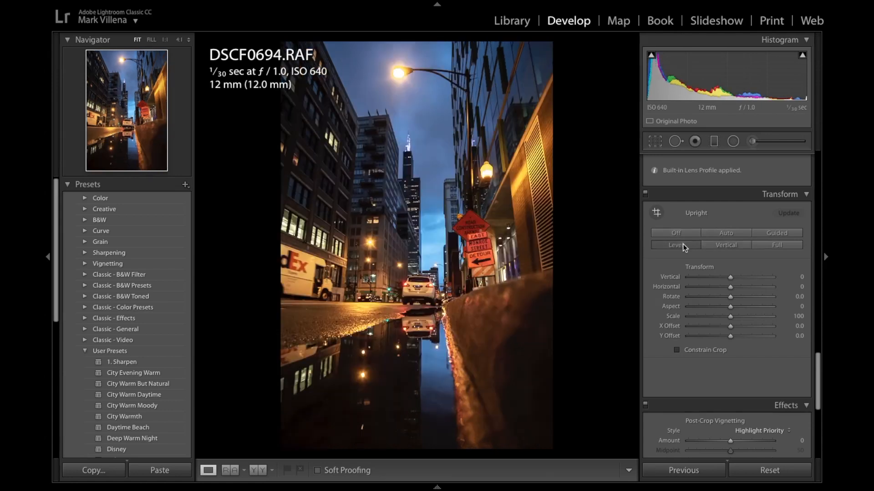
pyautogui.click(721, 236)
pyautogui.click(693, 249)
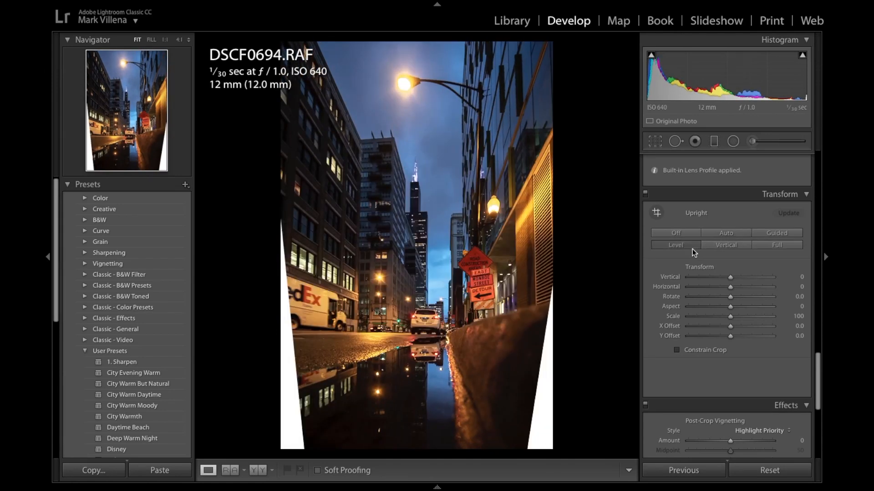
pyautogui.click(683, 231)
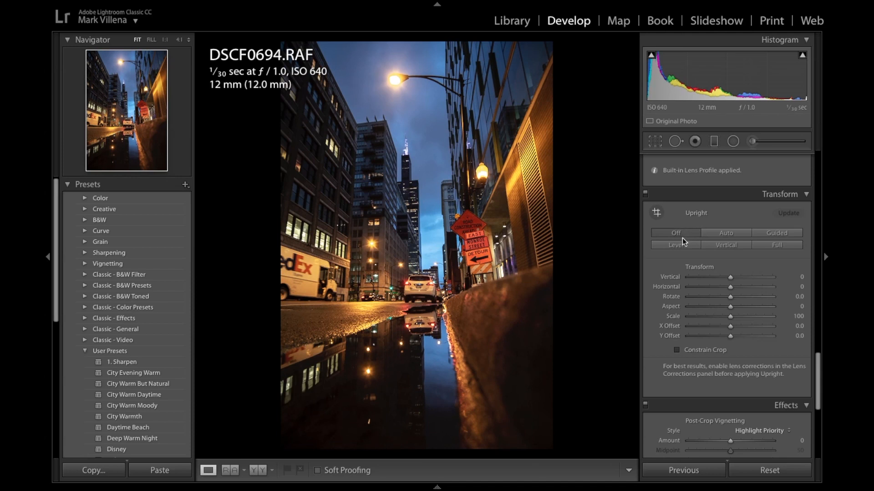
pyautogui.click(687, 249)
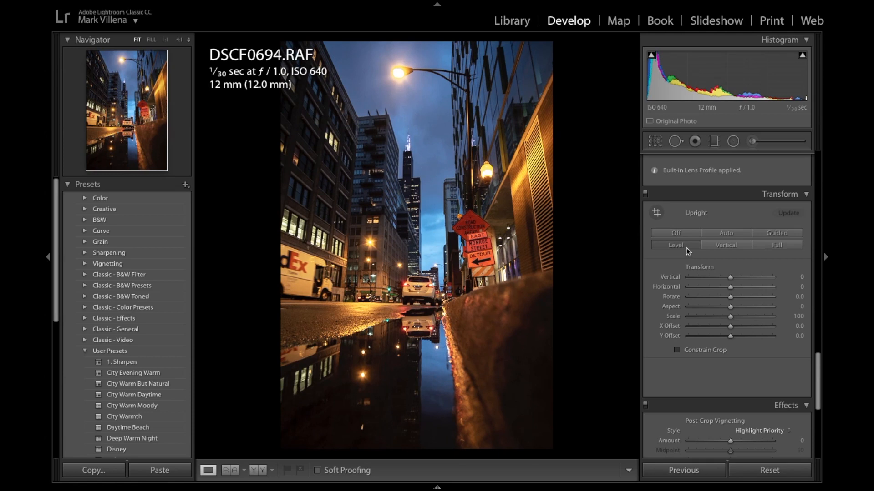
pyautogui.click(686, 237)
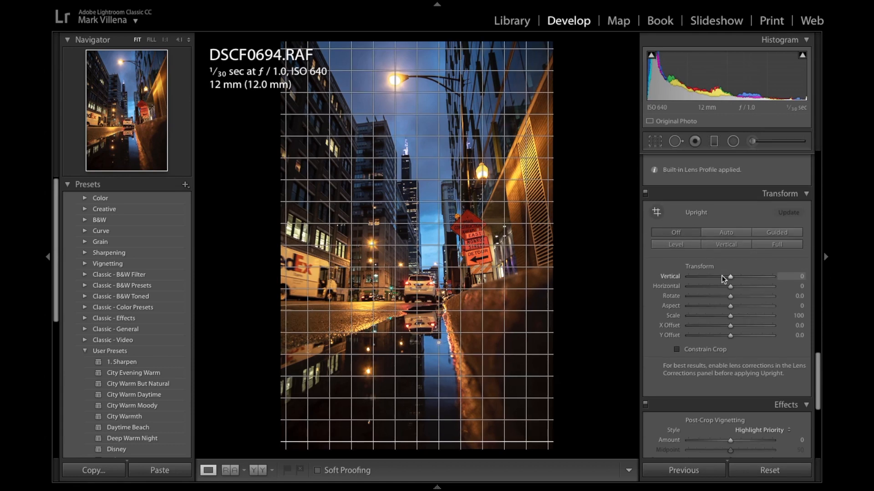
# - Reset the Color noise reduction to its default of 25
pyautogui.scroll(-3, 722, 276)
pyautogui.scroll(10, 722, 276)
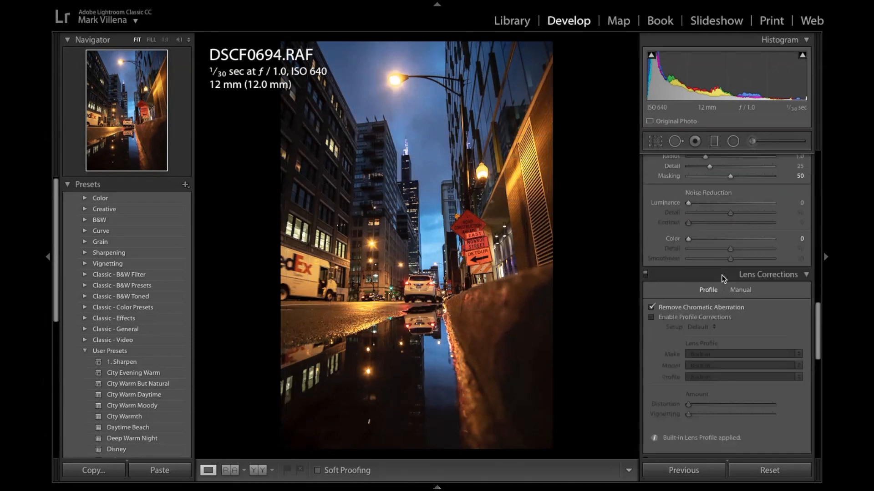
pyautogui.scroll(3, 722, 274)
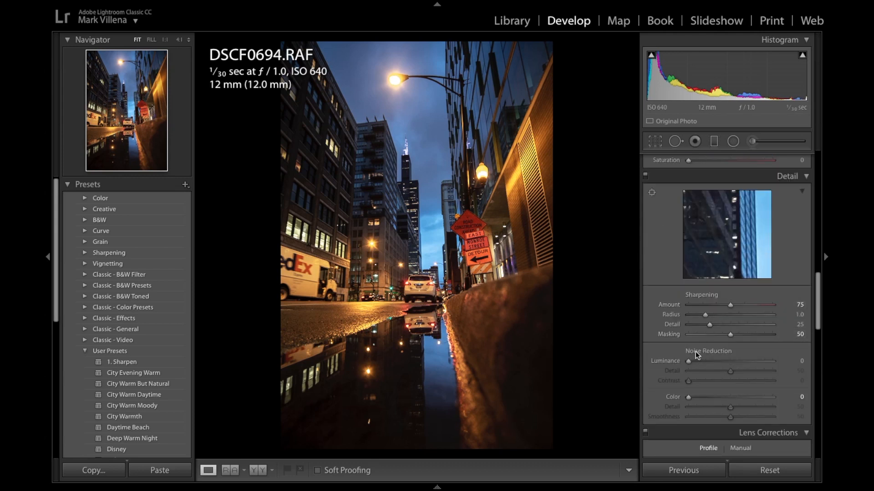
pyautogui.doubleClick(690, 399)
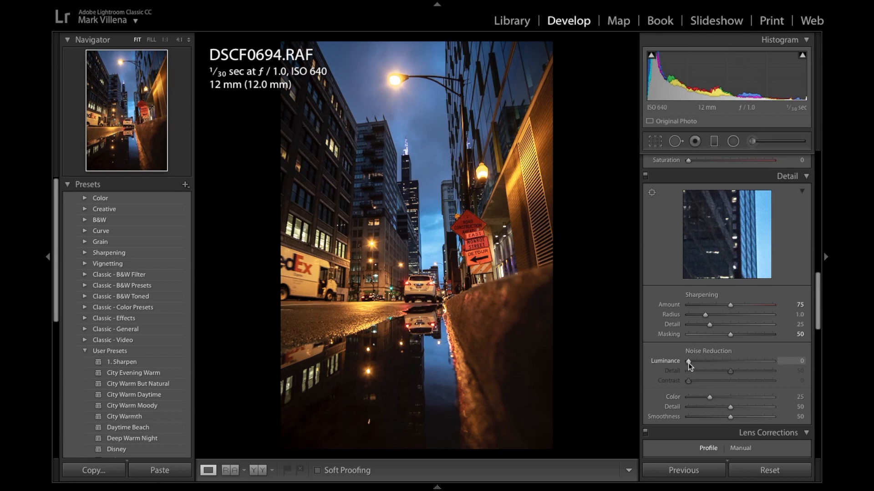
# - Activate the HSL targeted adjustment for Saturation and lower Orange to −74, Yellow to −73, Green to −67 and Purple to −22
pyautogui.scroll(-1, 689, 363)
pyautogui.scroll(5, 690, 361)
pyautogui.scroll(3, 690, 361)
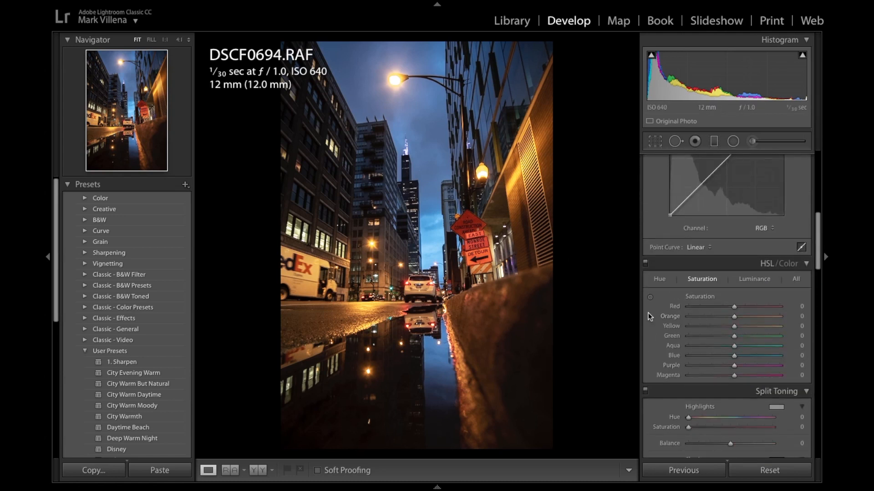
pyautogui.click(650, 294)
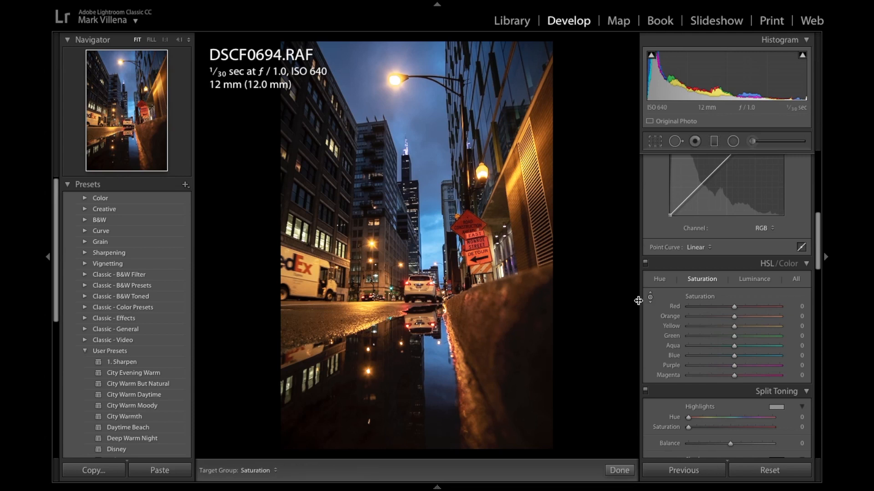
pyautogui.click(699, 317)
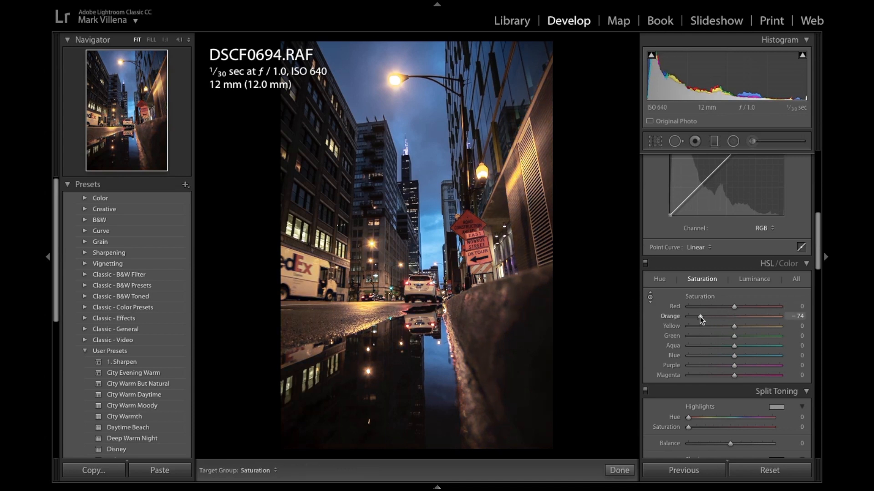
pyautogui.click(700, 327)
pyautogui.click(700, 336)
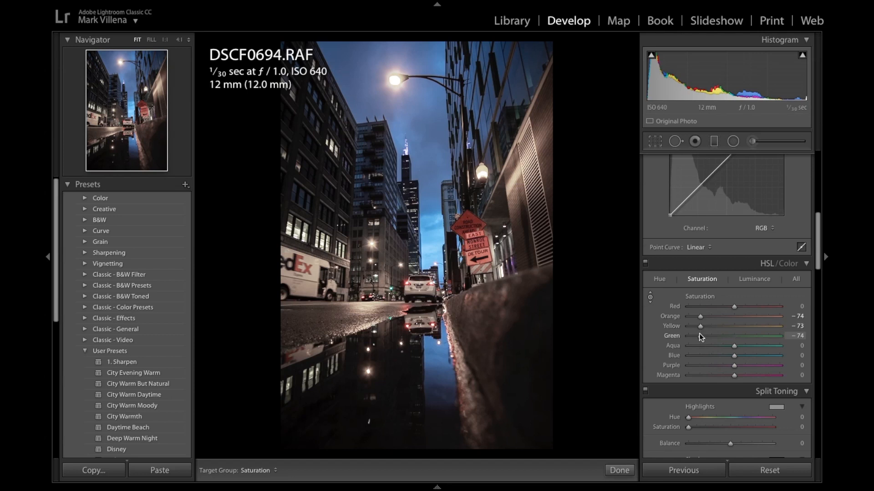
pyautogui.moveTo(700, 336); pyautogui.dragTo(703, 338)
pyautogui.click(705, 366)
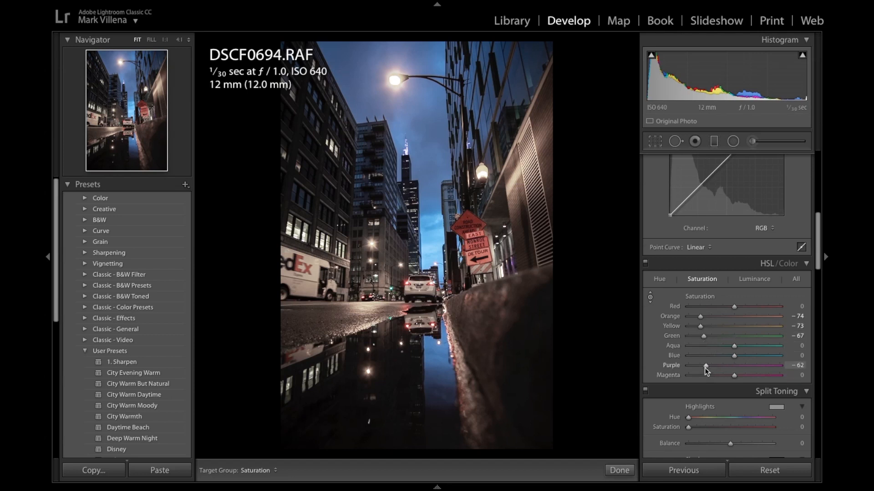
pyautogui.moveTo(700, 367)
pyautogui.mouseDown()
pyautogui.moveTo(732, 368)
pyautogui.moveTo(706, 366)
pyautogui.mouseUp()
pyautogui.click(723, 366)
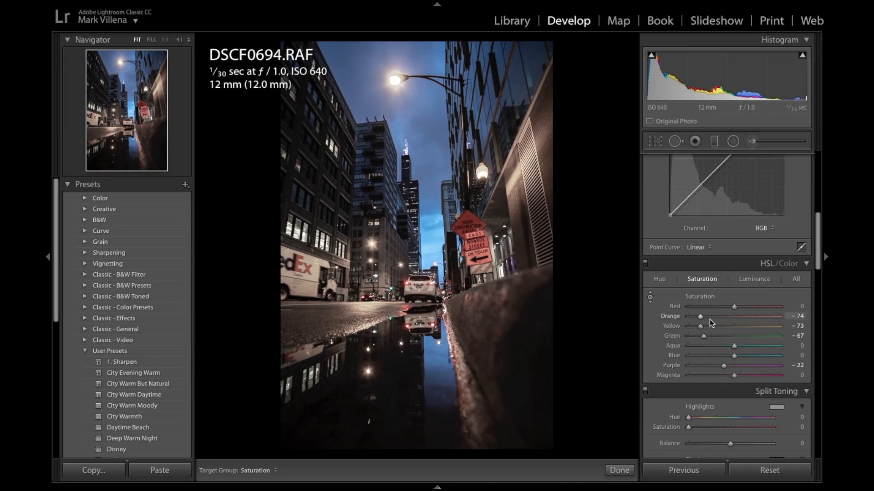
# - Set the HSL saturation of Orange to −52, Yellow to −56, Green to −55, Purple to −48 and Magenta to −41
pyautogui.click(709, 316)
pyautogui.click(708, 327)
pyautogui.click(708, 336)
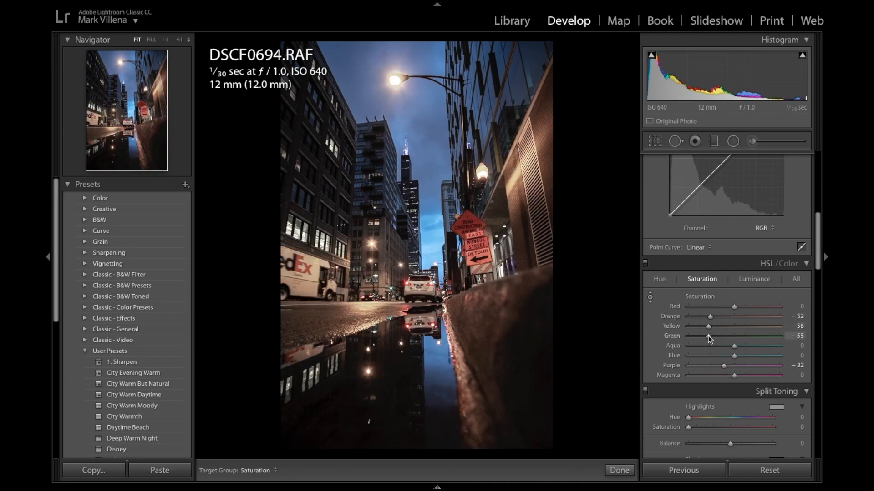
pyautogui.moveTo(723, 366); pyautogui.dragTo(703, 376)
pyautogui.click(712, 366)
pyautogui.click(715, 376)
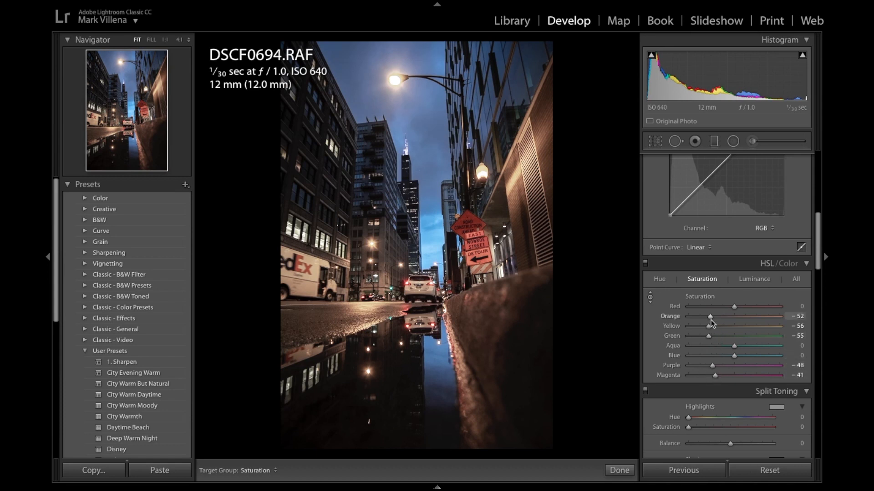
# - Set the HSL saturation of Orange to −81, Aqua to +28, Blue to +27 and Red to +21
pyautogui.moveTo(711, 318); pyautogui.dragTo(668, 318)
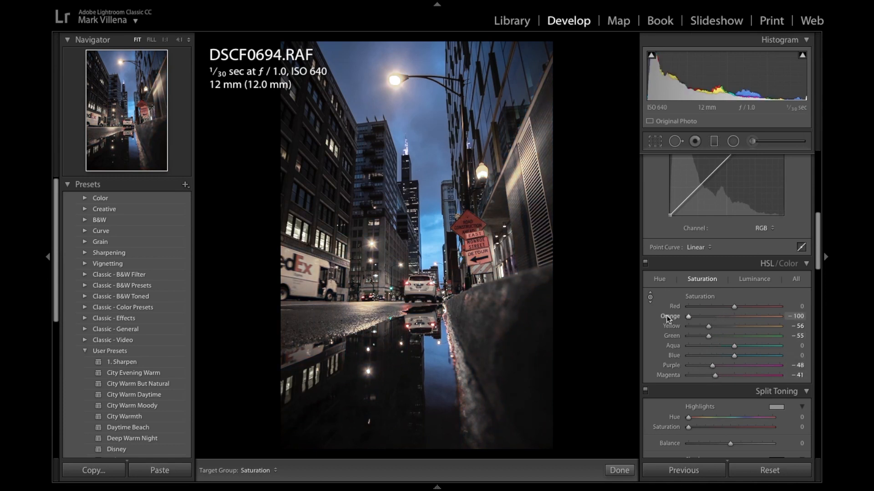
pyautogui.click(697, 320)
pyautogui.click(744, 355)
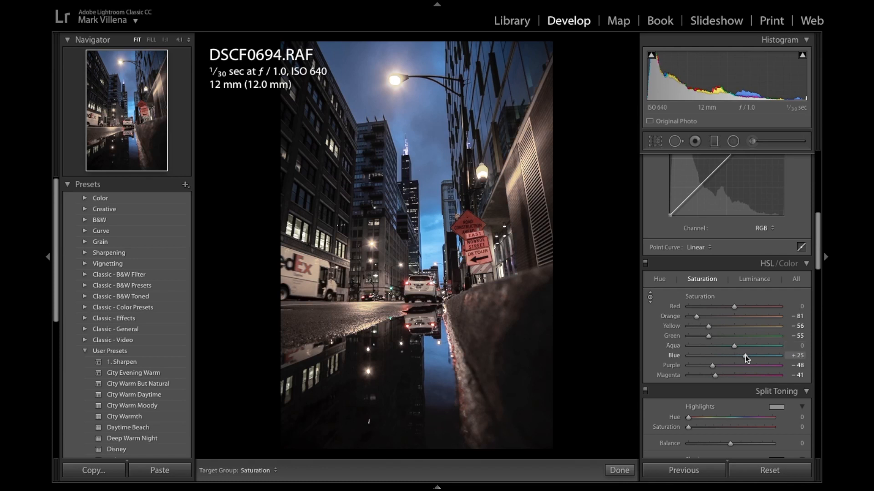
pyautogui.click(745, 345)
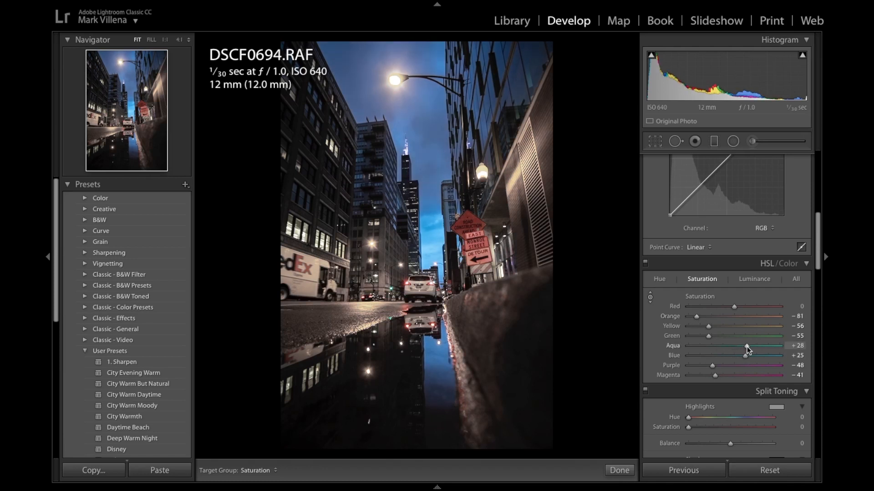
pyautogui.click(745, 355)
pyautogui.click(747, 307)
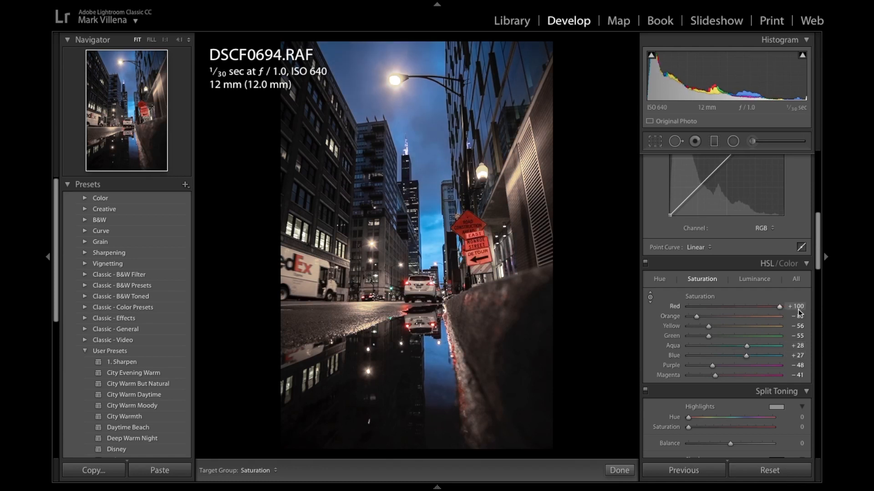
pyautogui.moveTo(748, 310); pyautogui.dragTo(743, 311)
# - Readjust the Orange saturation and reduce the Yellow and Green saturation further to mute the warm street light
pyautogui.click(711, 319)
pyautogui.click(711, 320)
pyautogui.moveTo(712, 320); pyautogui.dragTo(693, 316)
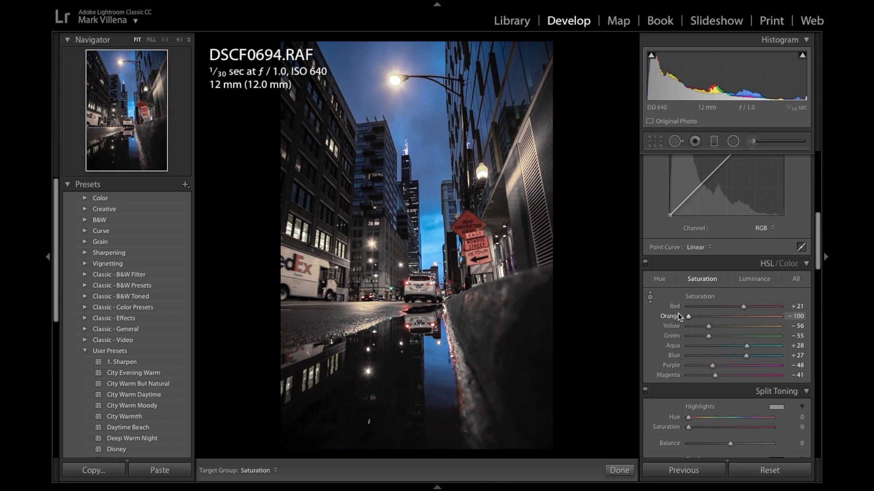
pyautogui.click(695, 326)
pyautogui.click(696, 336)
# - Try shifting the Red hue in both directions and reset it to 0
pyautogui.click(658, 279)
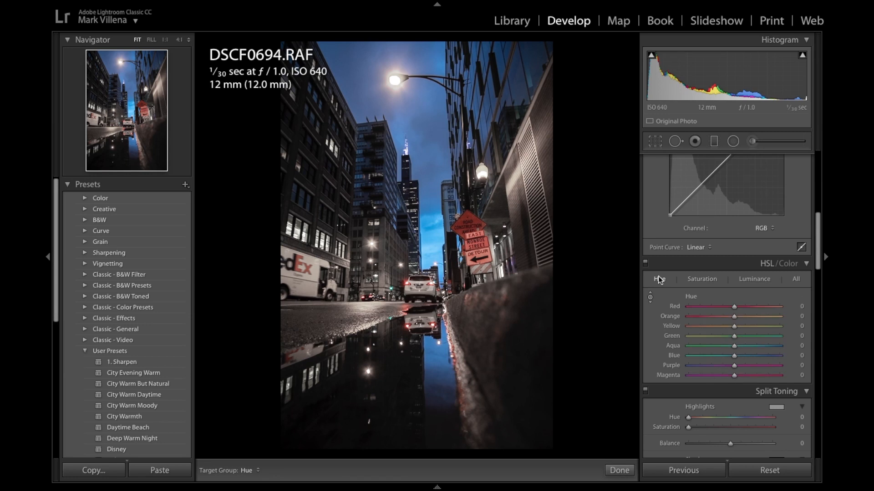
pyautogui.click(709, 307)
pyautogui.moveTo(701, 309); pyautogui.dragTo(757, 314)
pyautogui.doubleClick(709, 307)
# - Try shifting the Green hue and reset it, and set the HSL hue of Aqua to +40 and Blue to −16
pyautogui.moveTo(725, 336); pyautogui.dragTo(814, 341)
pyautogui.doubleClick(731, 337)
pyautogui.moveTo(680, 352); pyautogui.dragTo(739, 360)
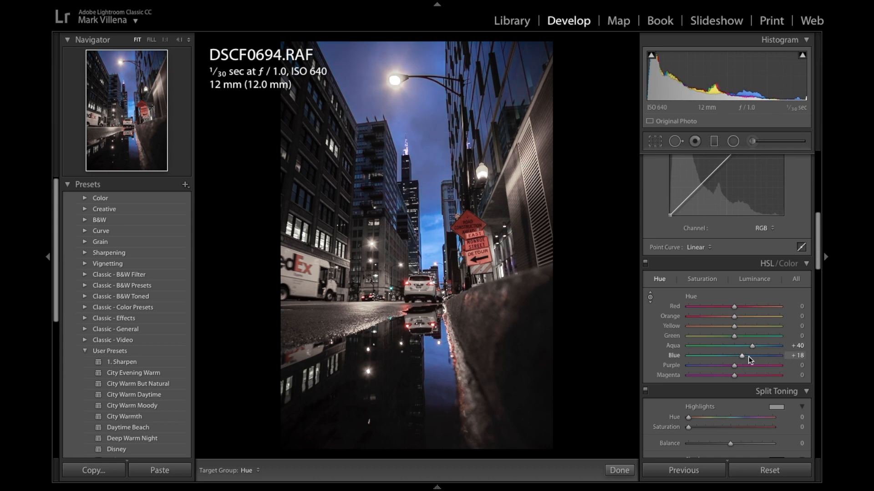
pyautogui.moveTo(745, 358); pyautogui.dragTo(727, 365)
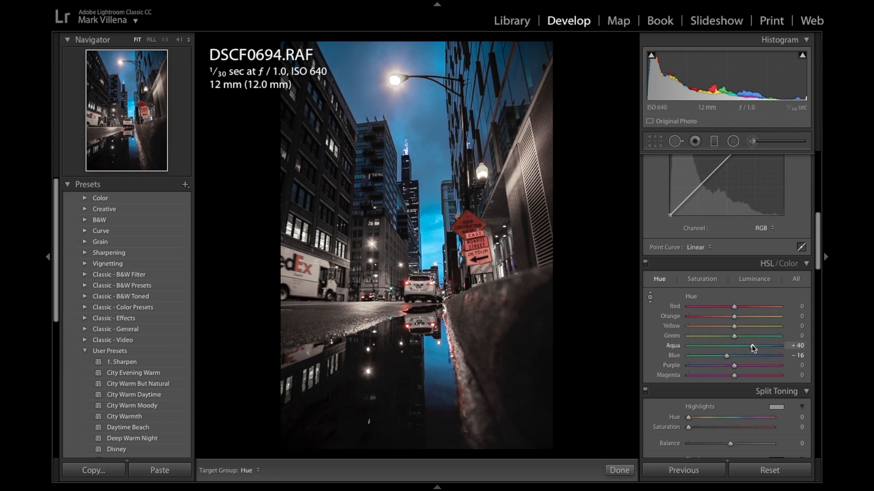
# - Set the HSL hue of Purple and Magenta to −52, Aqua to +32 and Green to +38
pyautogui.moveTo(788, 352)
pyautogui.mouseDown()
pyautogui.moveTo(717, 348)
pyautogui.moveTo(794, 353)
pyautogui.mouseUp()
pyautogui.click(716, 366)
pyautogui.moveTo(715, 366)
pyautogui.mouseDown()
pyautogui.moveTo(682, 366)
pyautogui.moveTo(719, 368)
pyautogui.moveTo(694, 364)
pyautogui.moveTo(722, 376)
pyautogui.moveTo(693, 379)
pyautogui.moveTo(710, 380)
pyautogui.mouseUp()
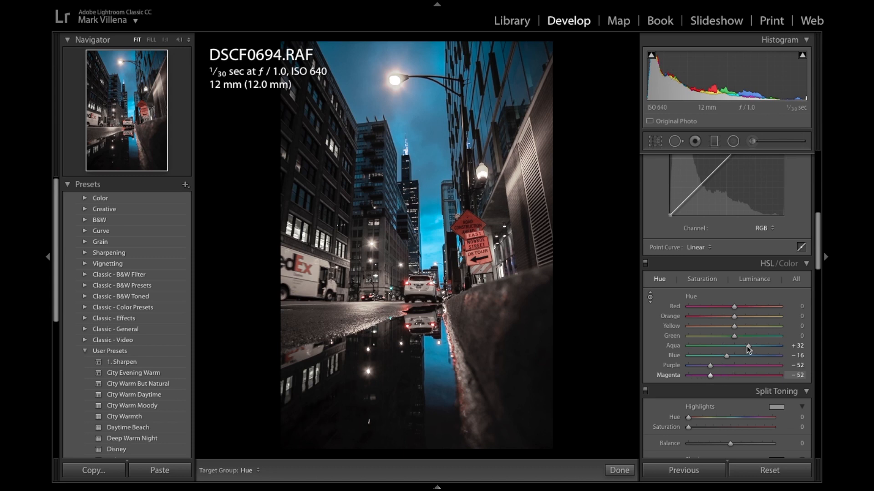
pyautogui.moveTo(735, 327); pyautogui.dragTo(818, 340)
pyautogui.moveTo(755, 340); pyautogui.dragTo(753, 340)
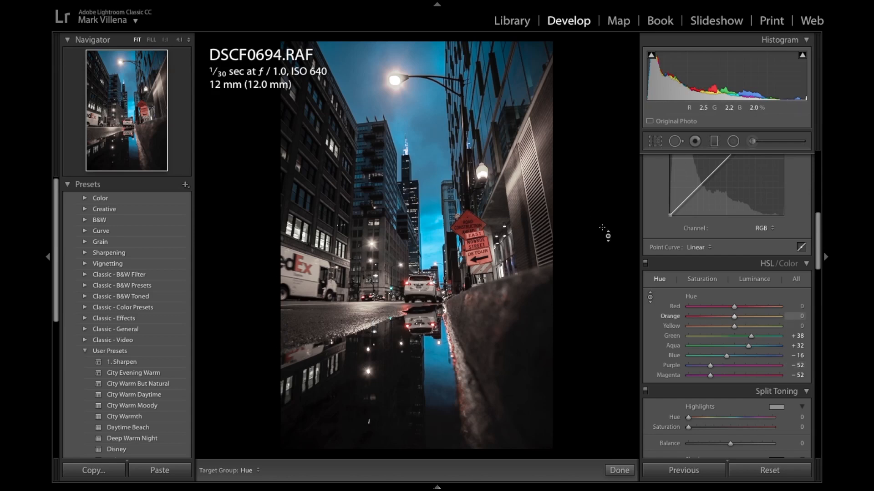
# - Choose a split-toning highlight colour with a blue hue of 198 and saturation at 0
pyautogui.scroll(-5, 736, 344)
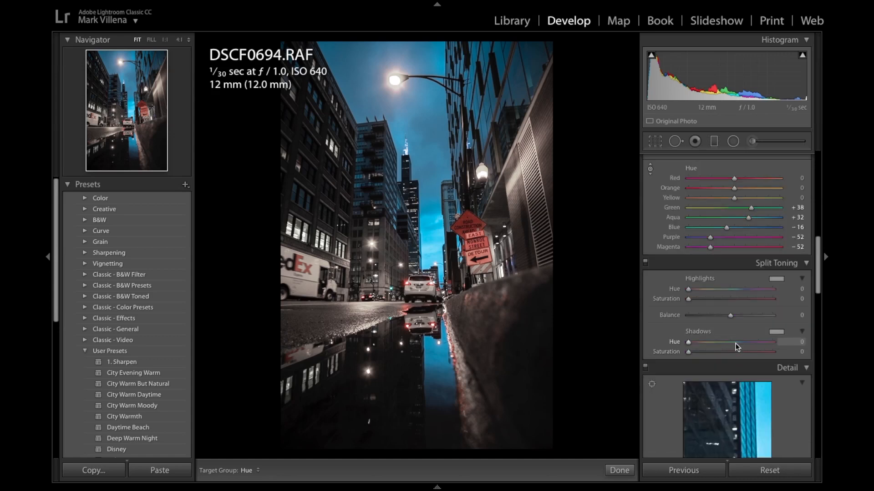
pyautogui.click(776, 280)
pyautogui.moveTo(722, 281); pyautogui.dragTo(662, 333)
pyautogui.click(544, 253)
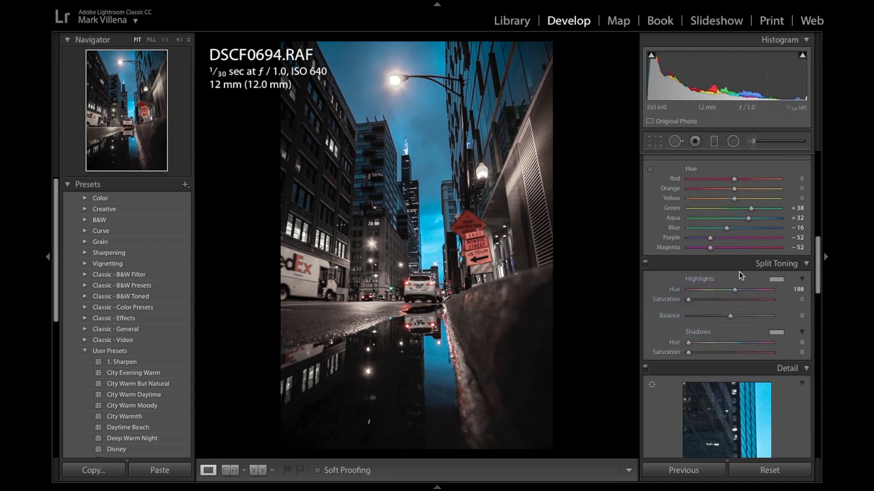
# - Choose a purple split-toning shadow colour with hue 293 and saturation 12
pyautogui.click(776, 332)
pyautogui.moveTo(663, 350)
pyautogui.mouseDown()
pyautogui.moveTo(678, 374)
pyautogui.moveTo(569, 369)
pyautogui.moveTo(659, 382)
pyautogui.moveTo(654, 389)
pyautogui.moveTo(657, 374)
pyautogui.moveTo(706, 375)
pyautogui.moveTo(673, 374)
pyautogui.moveTo(703, 375)
pyautogui.moveTo(704, 385)
pyautogui.moveTo(723, 364)
pyautogui.moveTo(714, 376)
pyautogui.mouseUp()
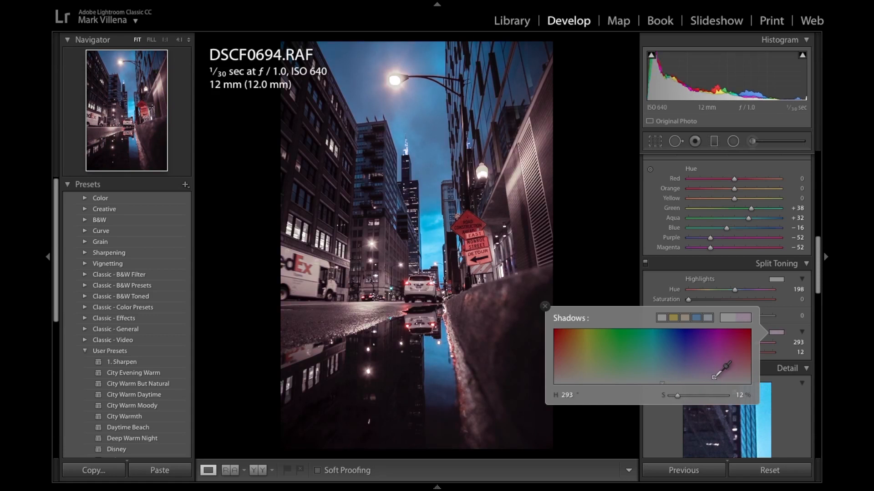
pyautogui.click(545, 306)
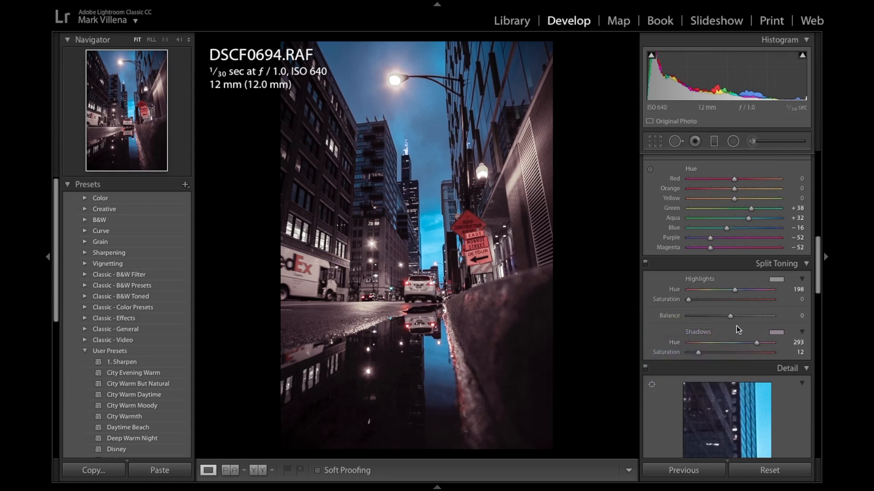
# - Refine the split toning to highlights hue 197 and saturation 34, shadows saturation 28 and balance +39
pyautogui.moveTo(730, 316); pyautogui.dragTo(705, 321)
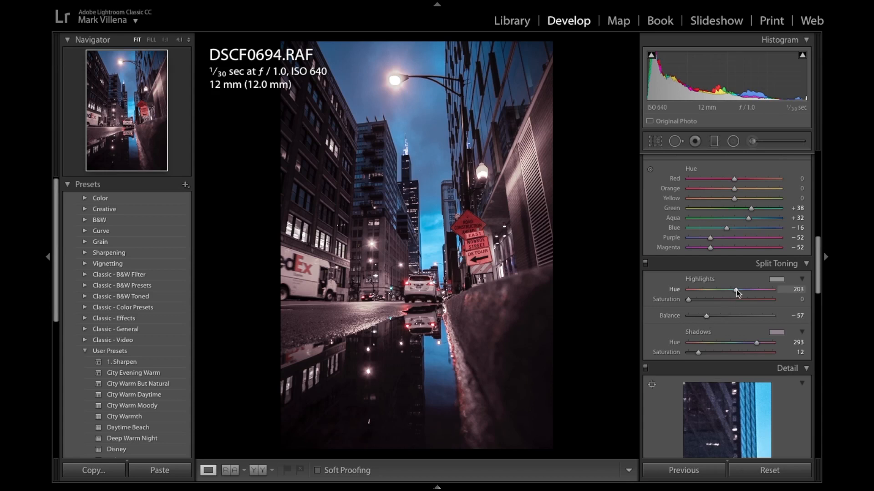
pyautogui.moveTo(736, 290); pyautogui.dragTo(688, 317)
pyautogui.moveTo(702, 351); pyautogui.dragTo(711, 358)
pyautogui.moveTo(703, 317); pyautogui.dragTo(746, 326)
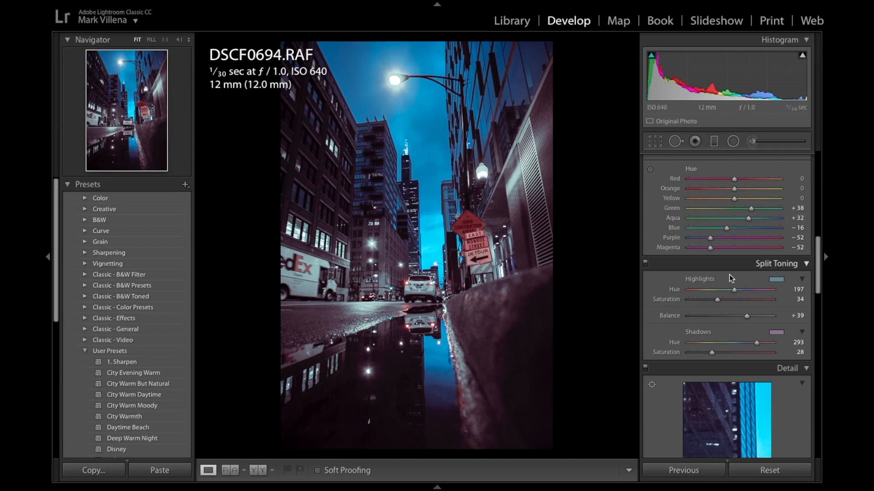
# - Try lowering the Contrast in the basic tone adjustments and reset it to 0
pyautogui.scroll(10, 754, 276)
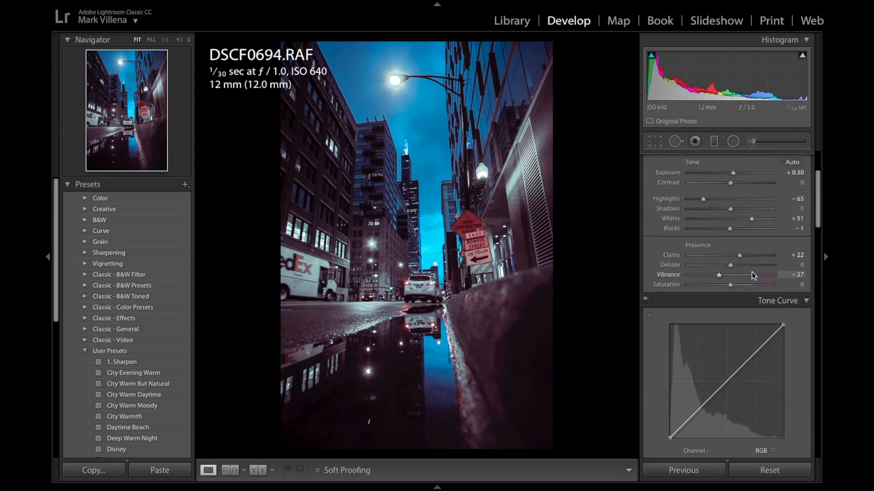
pyautogui.scroll(3, 750, 269)
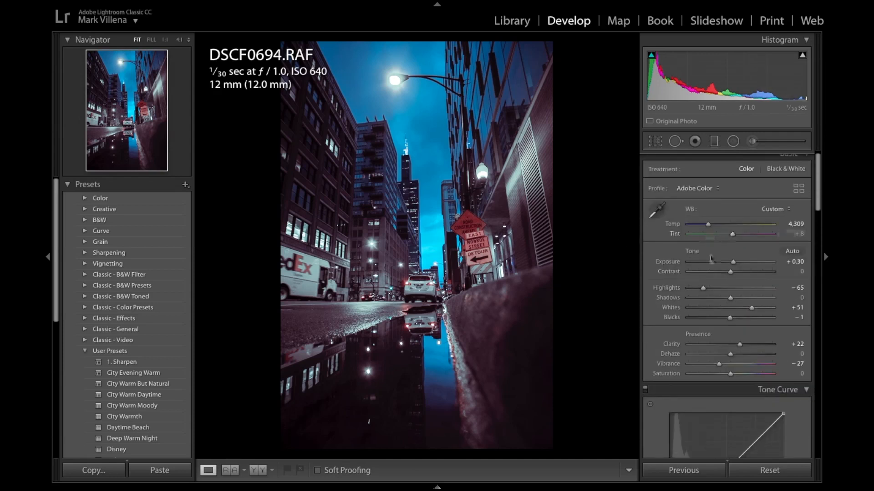
pyautogui.scroll(-1, 718, 275)
pyautogui.moveTo(730, 269); pyautogui.dragTo(703, 269)
pyautogui.doubleClick(734, 269)
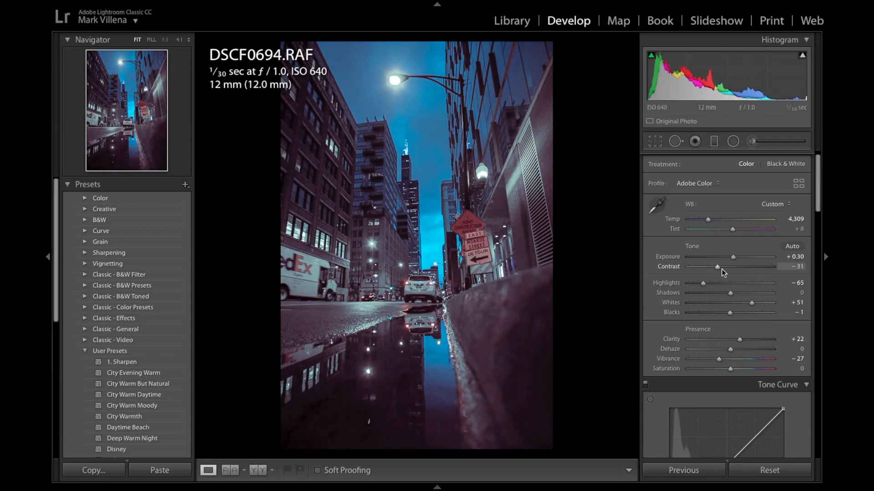
pyautogui.doubleClick(725, 268)
# - Set the basic tone Blacks to −7 and Shadows to +22
pyautogui.moveTo(730, 313); pyautogui.dragTo(726, 293)
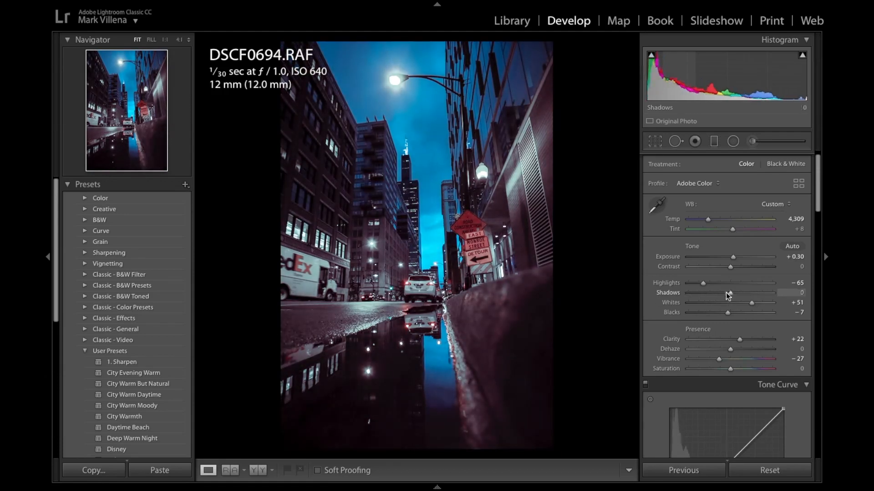
pyautogui.click(739, 294)
pyautogui.moveTo(739, 295)
pyautogui.mouseDown()
pyautogui.moveTo(769, 296)
pyautogui.moveTo(744, 297)
pyautogui.mouseUp()
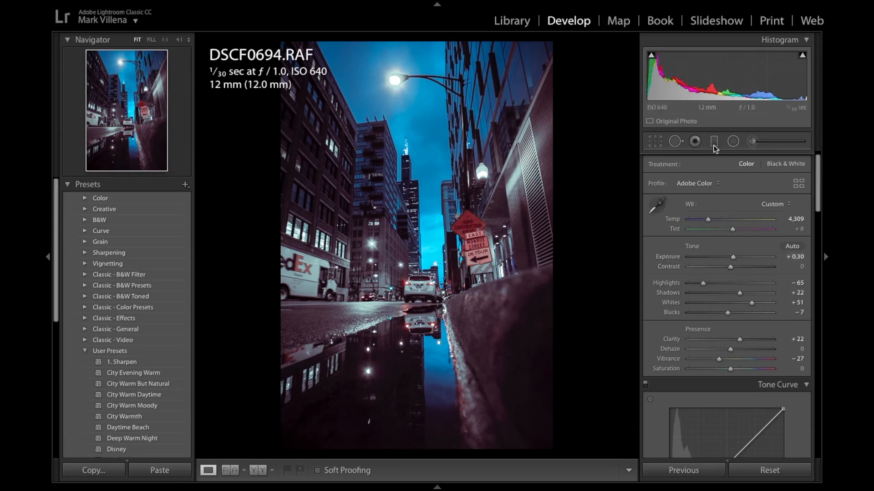
# - Compare the edited photo with the original side by side and review the tone curve, HSL and detail settings
pyautogui.scroll(-5, 718, 247)
pyautogui.scroll(-2, 718, 247)
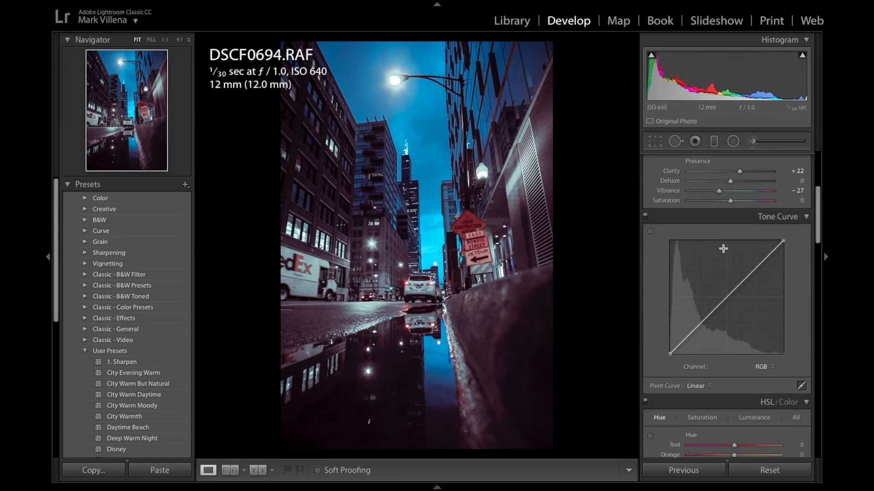
pyautogui.scroll(-8, 723, 254)
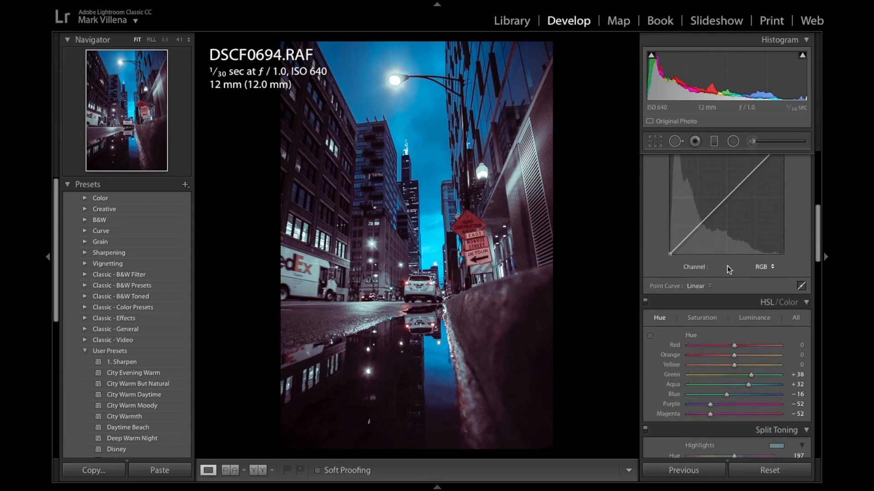
pyautogui.scroll(-2, 721, 269)
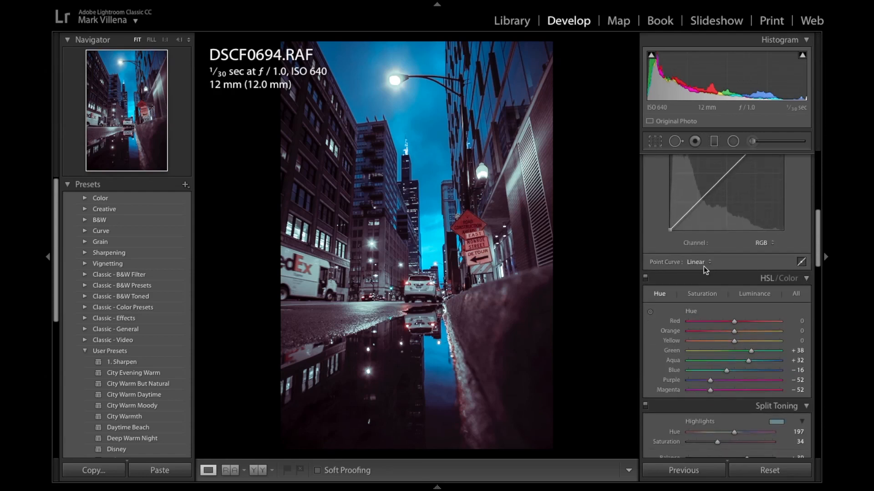
pyautogui.press('y')
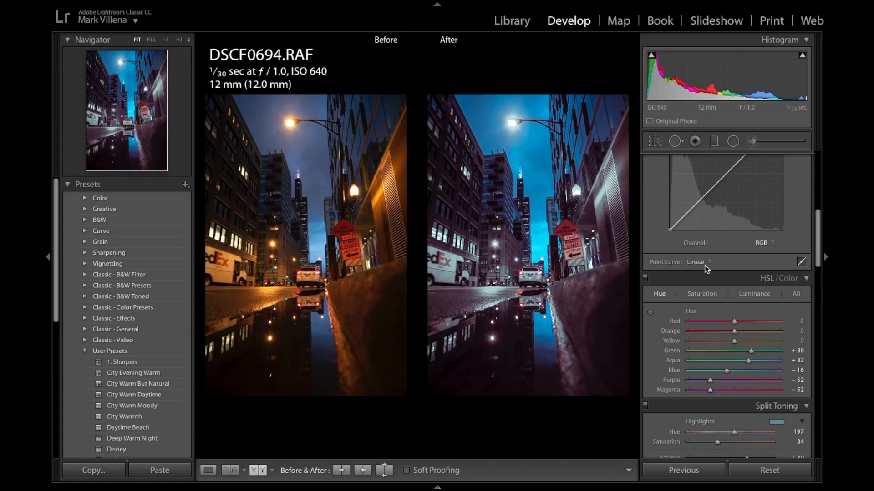
pyautogui.press('y')
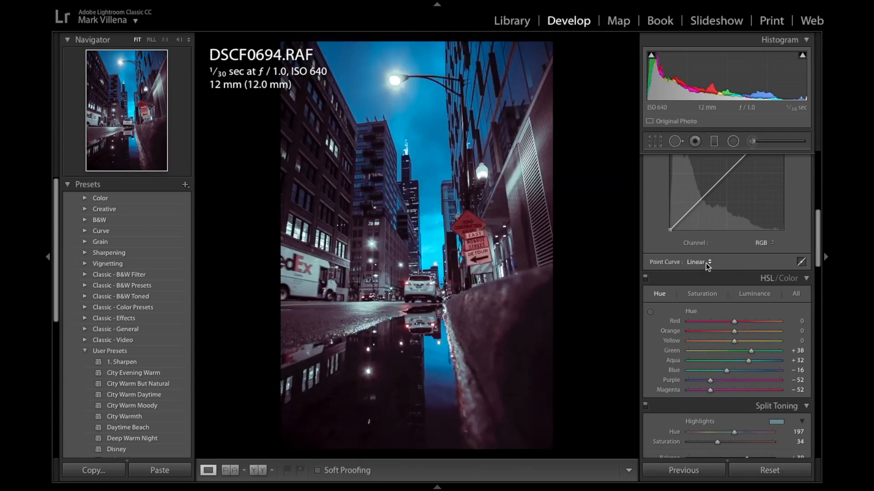
pyautogui.scroll(10, 755, 318)
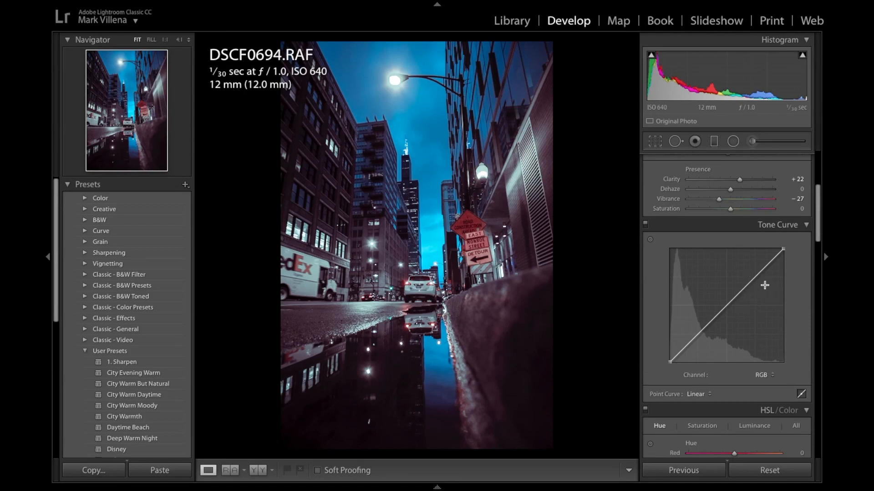
pyautogui.moveTo(818, 233); pyautogui.dragTo(823, 335)
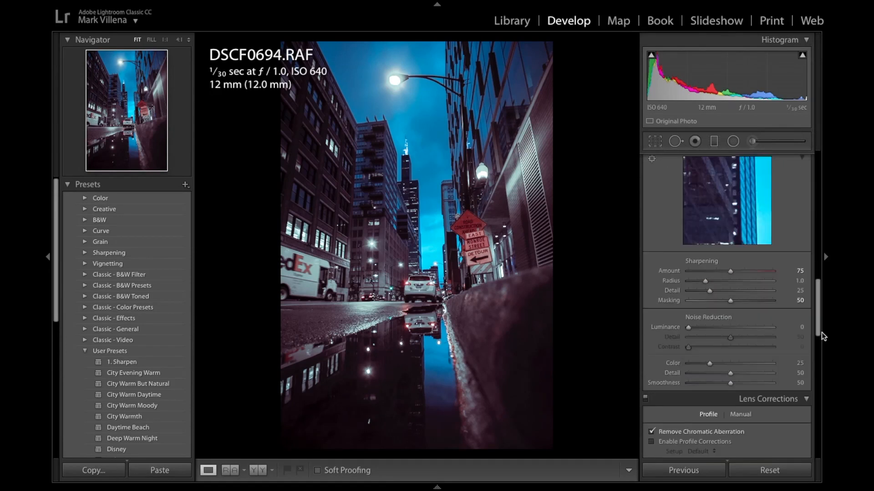
pyautogui.moveTo(822, 335); pyautogui.dragTo(821, 238)
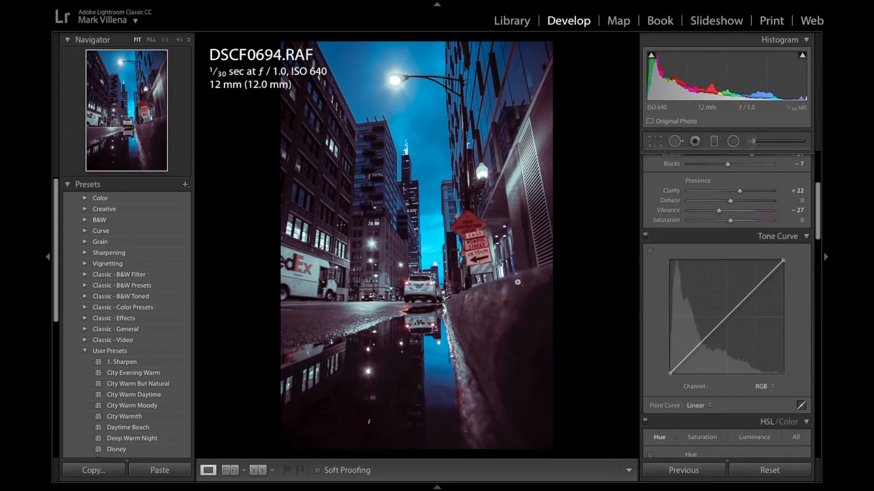
# - Open the edited photo as a Smart Object in Photoshop
pyautogui.rightClick(440, 270)
pyautogui.moveTo(449, 270)
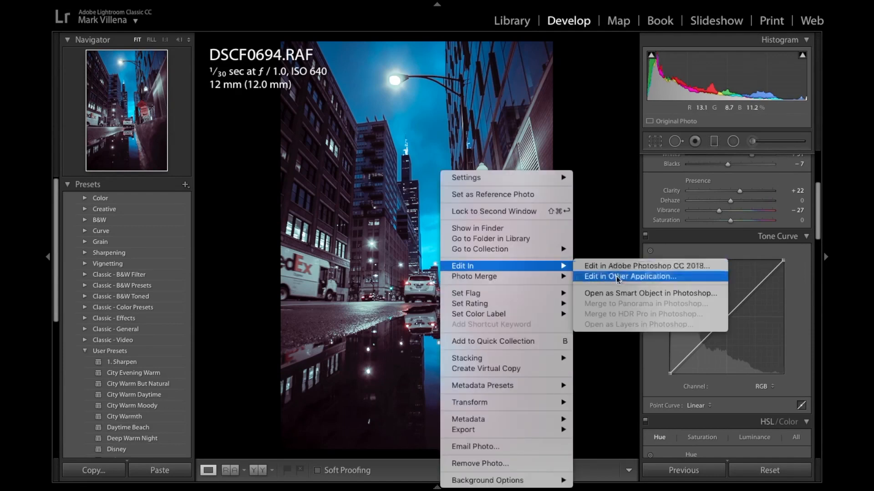
pyautogui.click(611, 294)
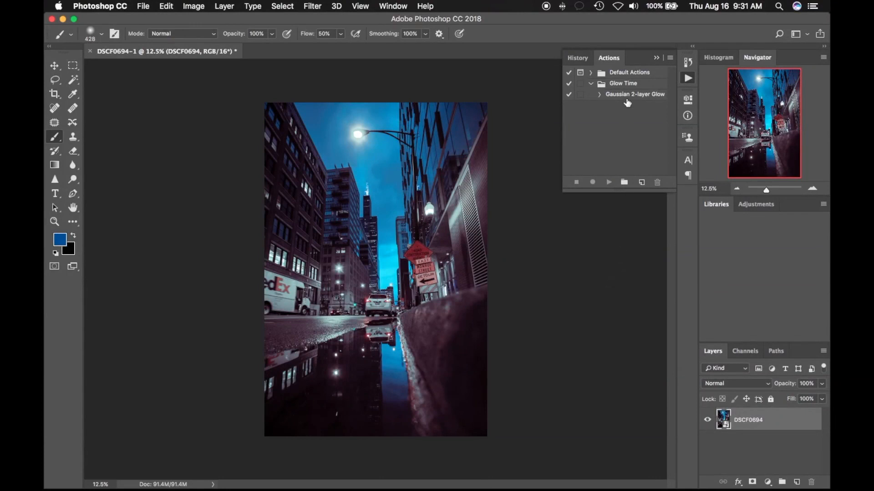
# - Run the Gaussian 2-layer Glow action on the photo and collapse the smart filter lists of both glow layers
pyautogui.click(627, 98)
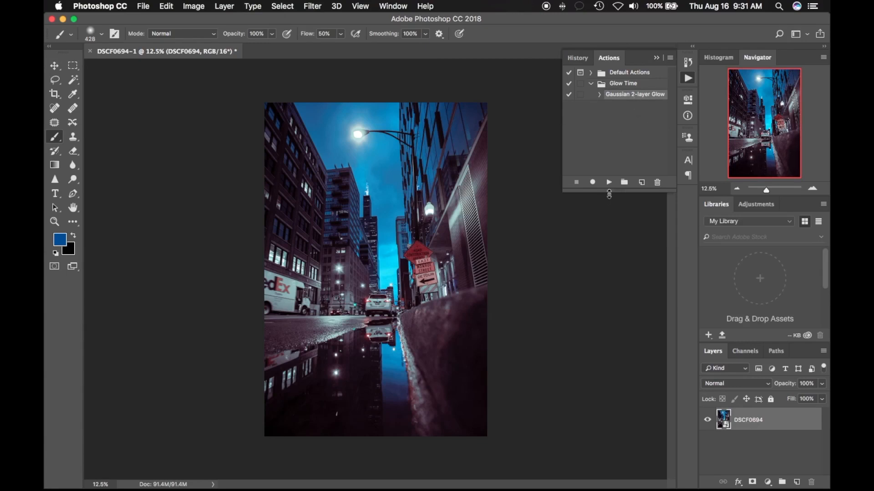
pyautogui.click(610, 184)
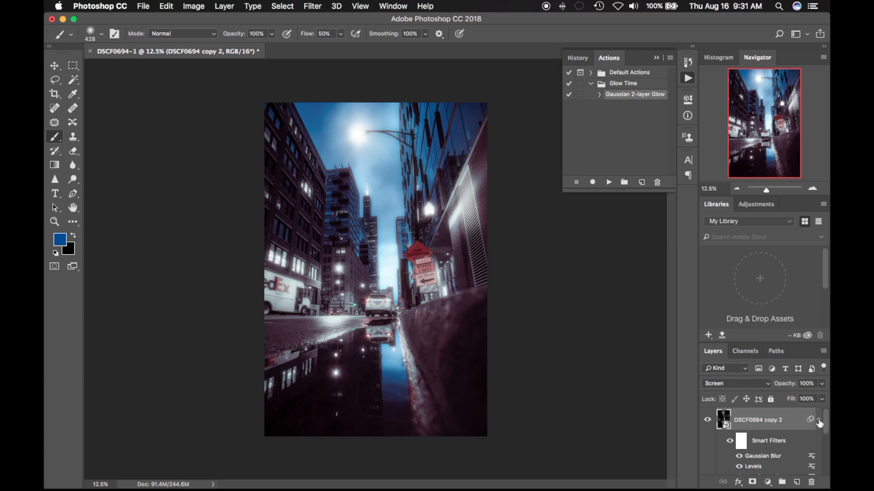
pyautogui.click(819, 421)
pyautogui.click(818, 442)
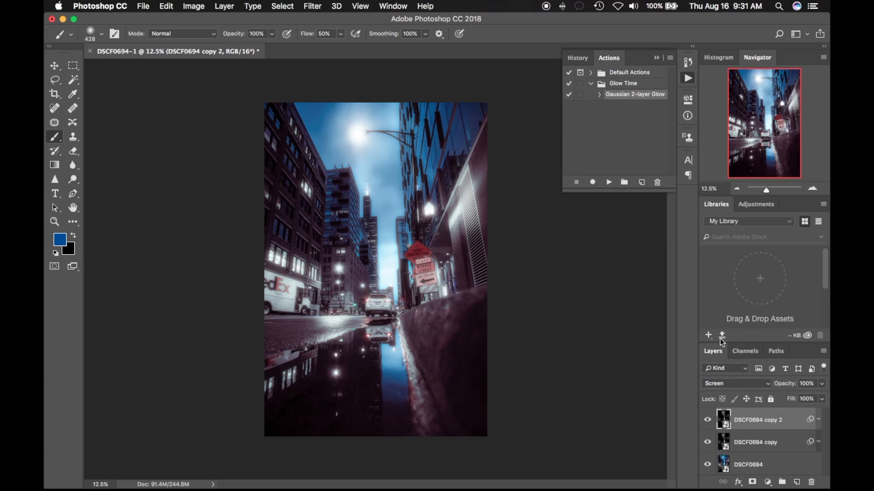
# - Toggle the visibility of the two glow layers individually to compare their effects, leaving both visible
pyautogui.click(711, 420)
pyautogui.click(711, 420)
pyautogui.click(708, 442)
pyautogui.click(709, 443)
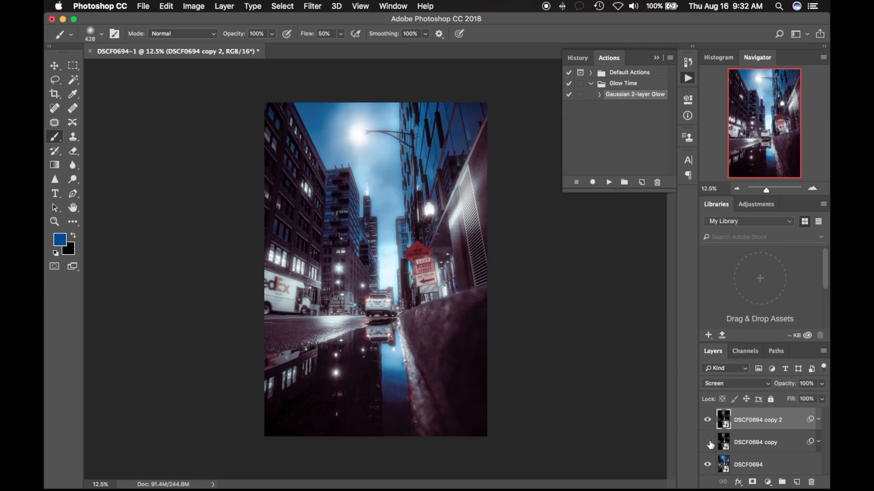
pyautogui.click(709, 443)
pyautogui.click(708, 442)
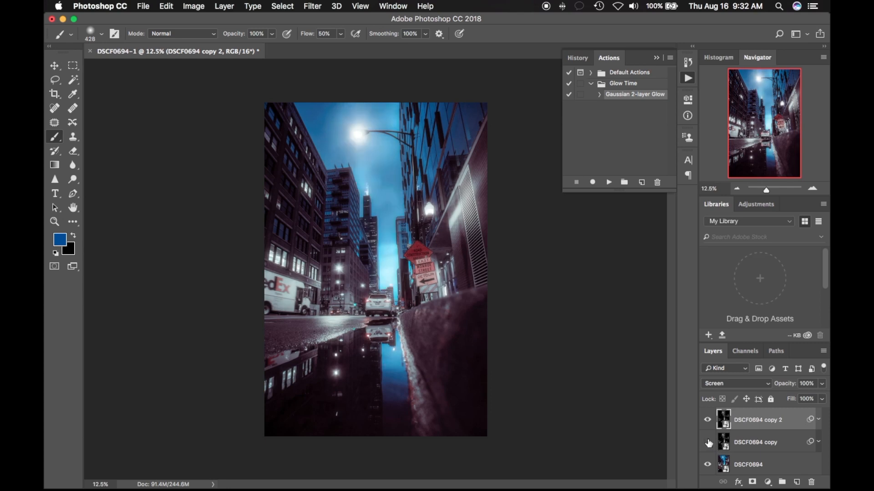
pyautogui.click(708, 443)
pyautogui.click(709, 422)
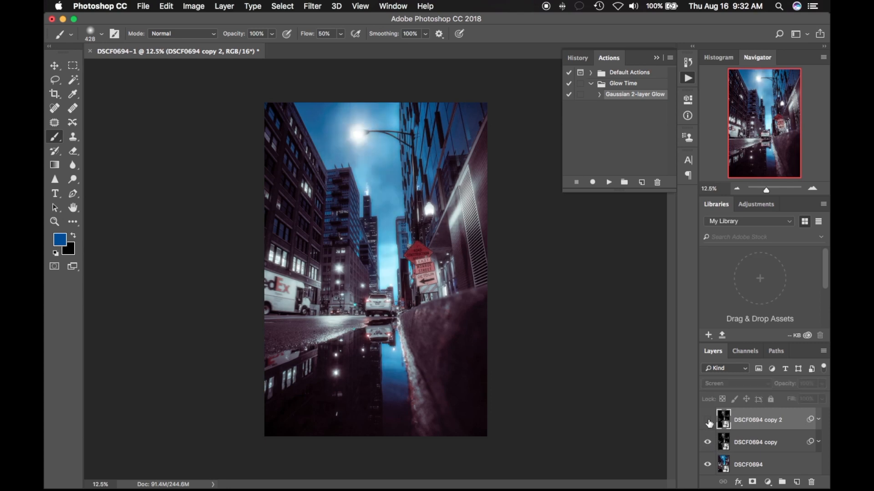
pyautogui.click(709, 422)
pyautogui.click(708, 422)
pyautogui.click(707, 444)
pyautogui.click(707, 444)
pyautogui.click(708, 421)
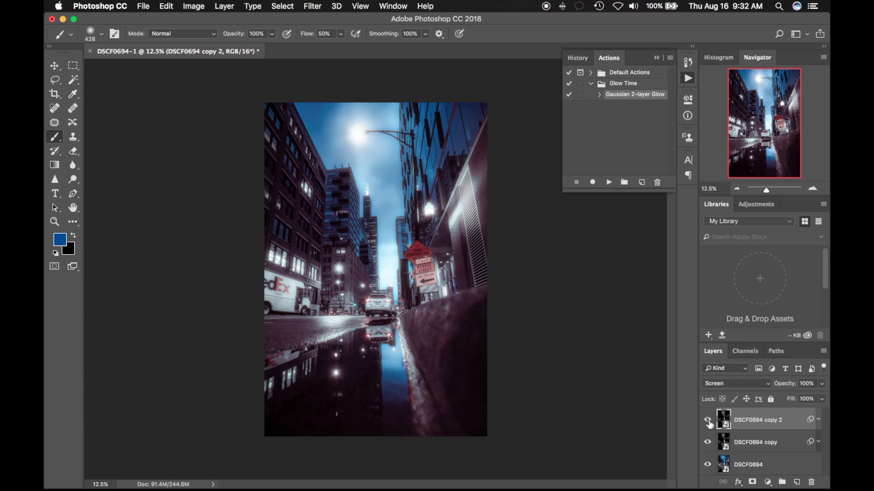
# - Lower the opacity of both glow layers, setting the DSCF0694 copy layer to 59%
pyautogui.click(821, 385)
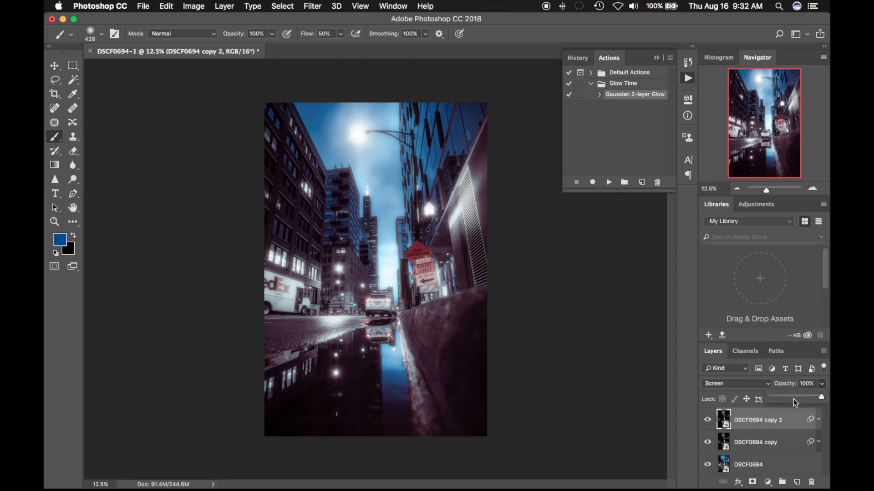
pyautogui.moveTo(779, 399); pyautogui.dragTo(770, 398)
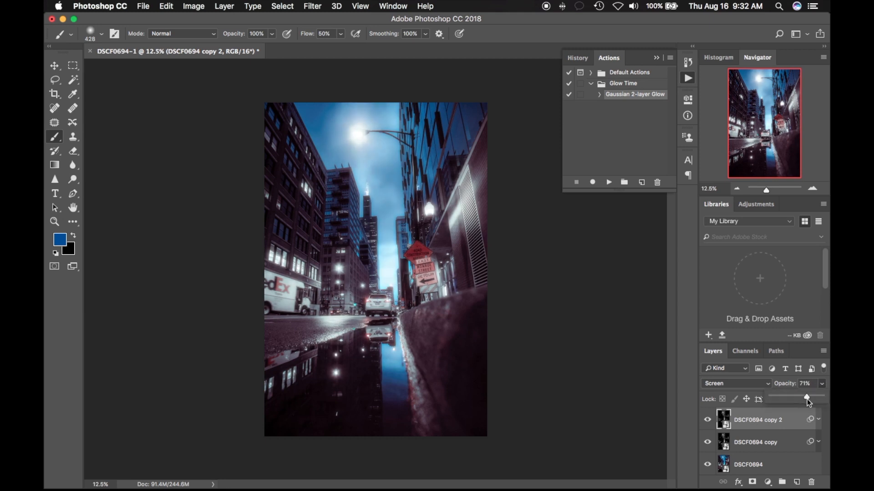
pyautogui.moveTo(791, 397); pyautogui.dragTo(791, 398)
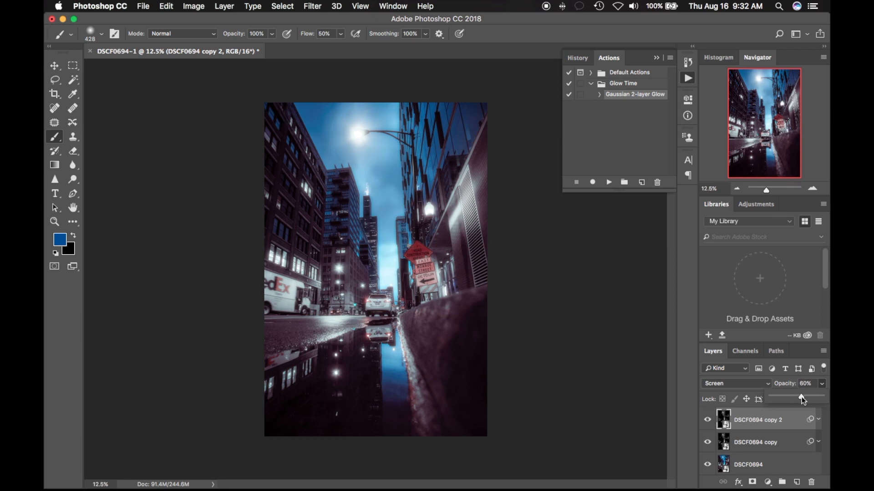
pyautogui.click(781, 444)
pyautogui.click(821, 385)
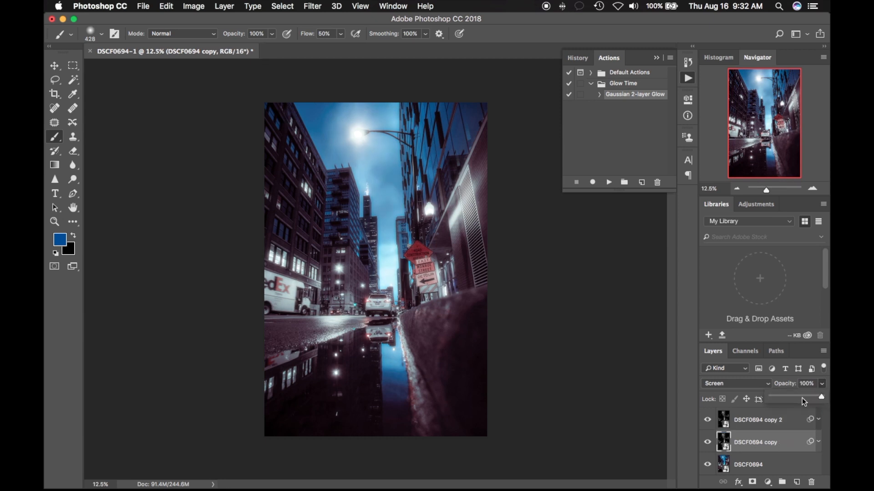
pyautogui.moveTo(779, 398); pyautogui.dragTo(802, 400)
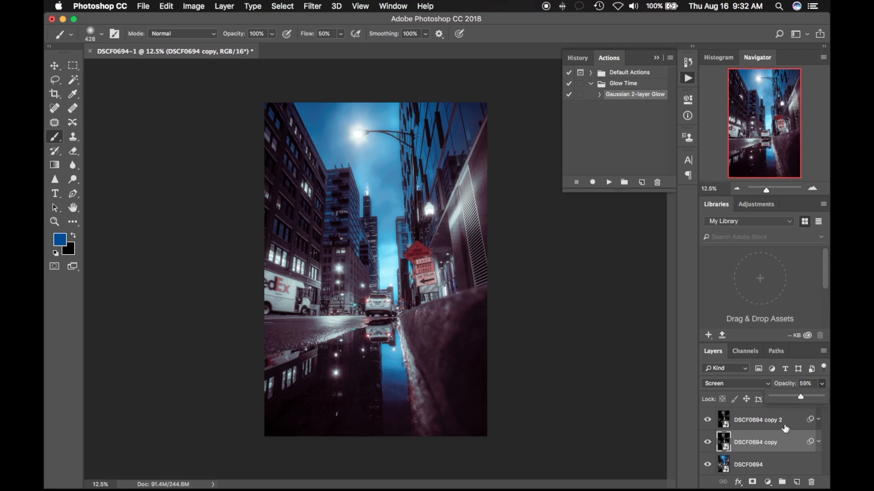
# - Group the two glow layers and add an inverted, fully black layer mask to the group
pyautogui.keyDown('shift'); pyautogui.click(785, 428); pyautogui.keyUp('shift')
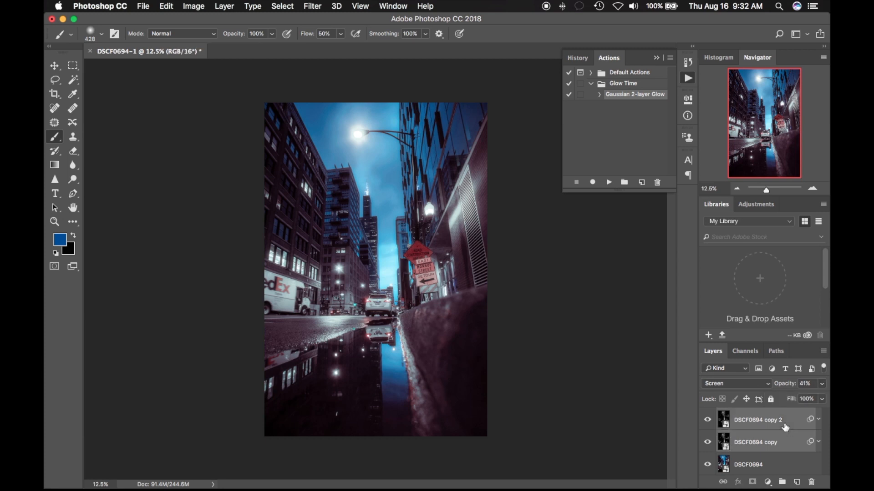
pyautogui.press('super+g')
pyautogui.click(753, 482)
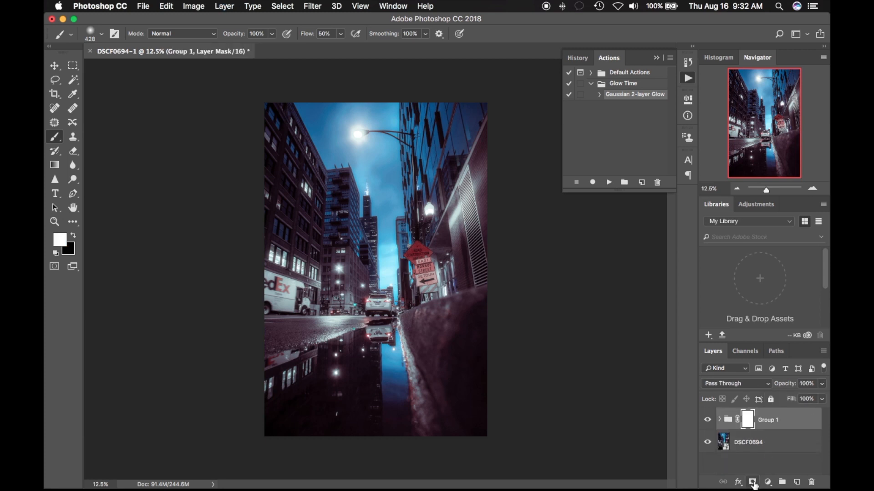
pyautogui.press('super+i')
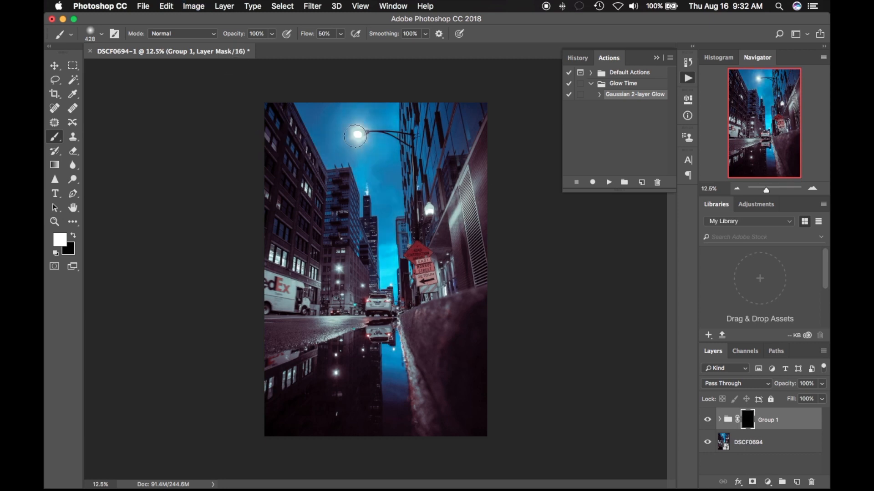
# - Paint white on the group's mask over the street lamp, tower tip, building lights and puddle reflections to reveal the glow there
pyautogui.moveTo(355, 135)
pyautogui.mouseDown()
pyautogui.moveTo(335, 144)
pyautogui.moveTo(358, 137)
pyautogui.mouseUp()
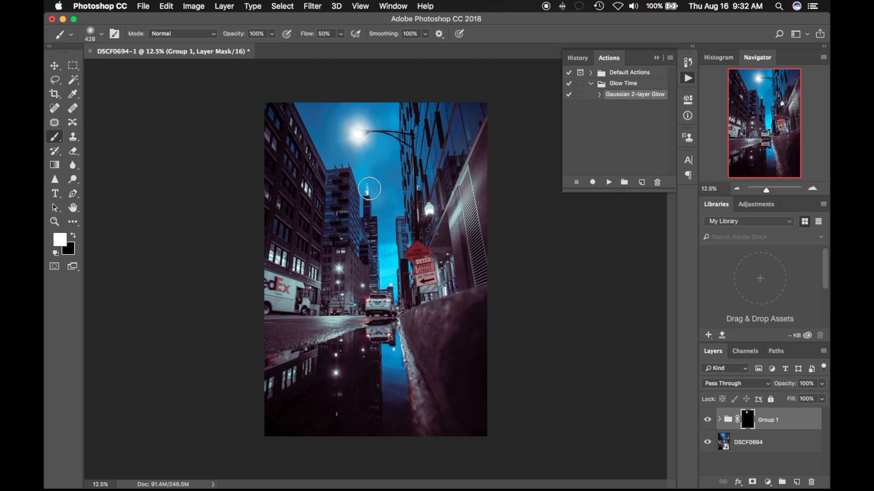
pyautogui.click(369, 188)
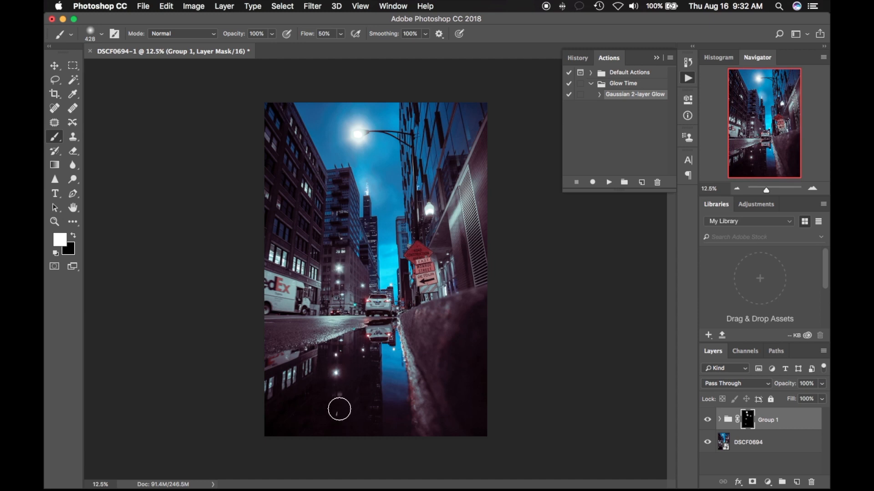
pyautogui.click(337, 411)
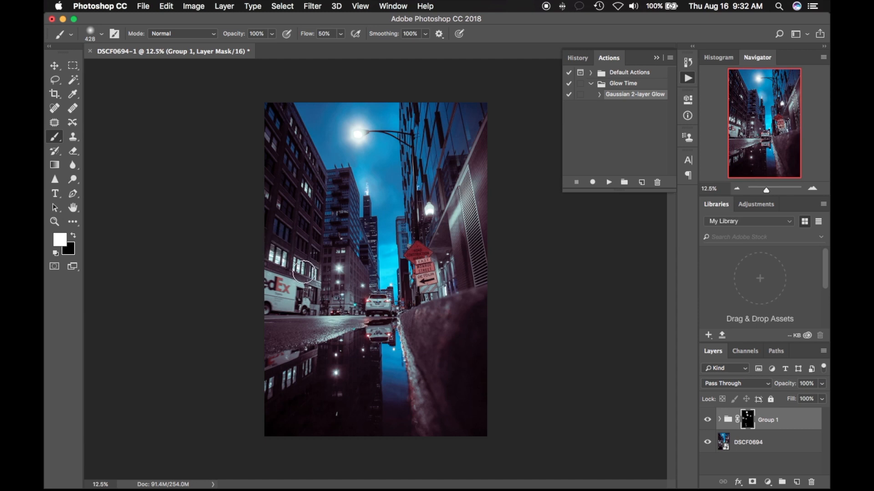
pyautogui.click(306, 189)
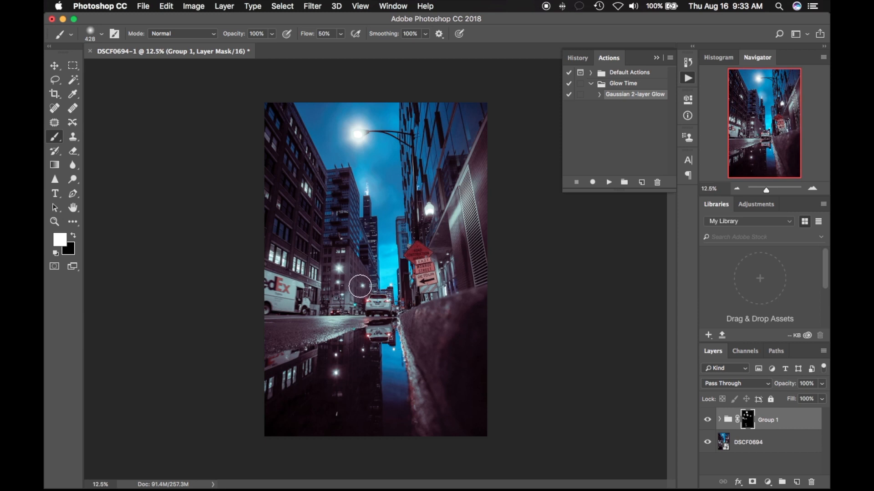
pyautogui.click(339, 268)
pyautogui.click(390, 285)
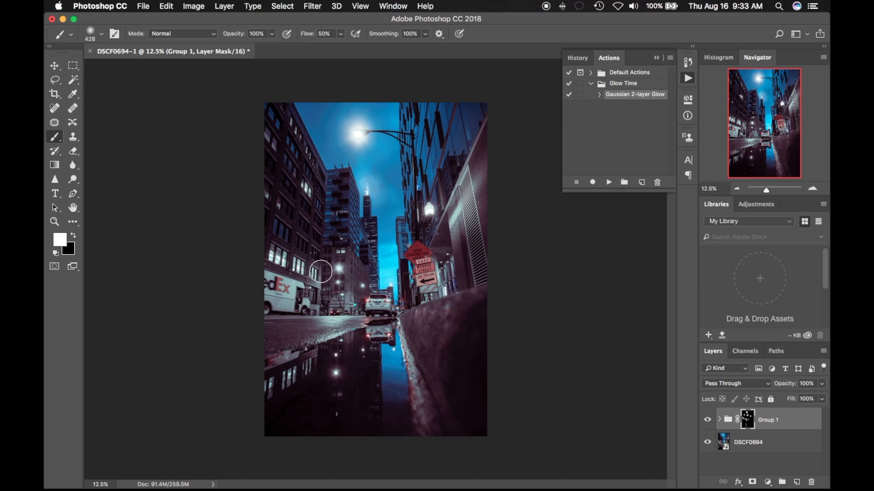
# - Toggle the glow group's visibility to compare the photo with and without the masked glow, leaving it visible
pyautogui.click(708, 421)
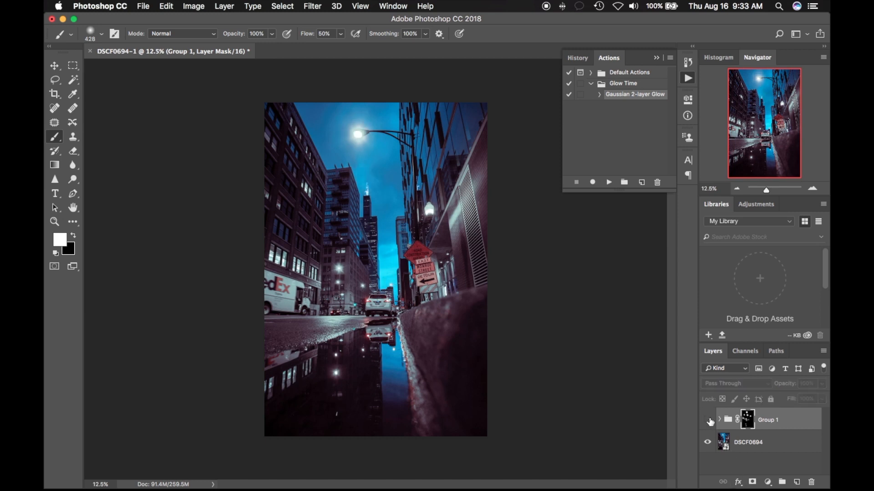
pyautogui.click(708, 420)
pyautogui.click(708, 421)
pyautogui.click(708, 421)
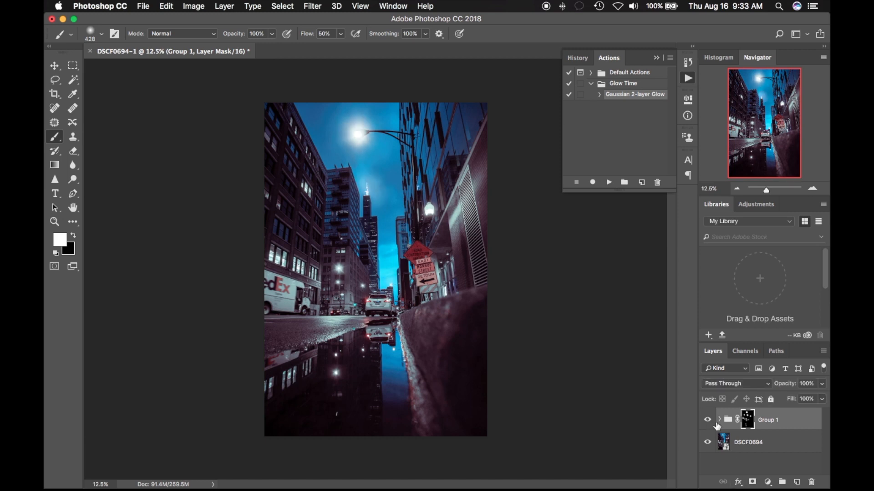
# - Add a Gradient Map adjustment layer above the glow group using the pink-to-cyan Tron Vibes preset
pyautogui.click(768, 482)
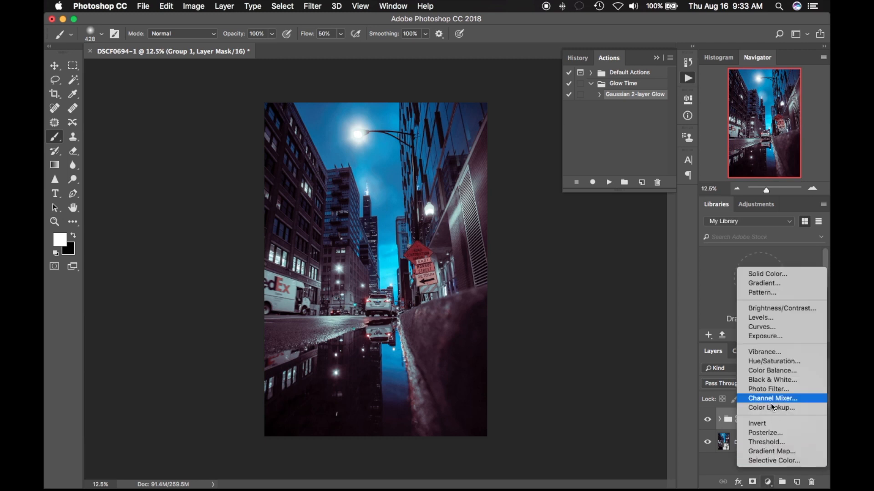
pyautogui.click(773, 451)
pyautogui.click(594, 134)
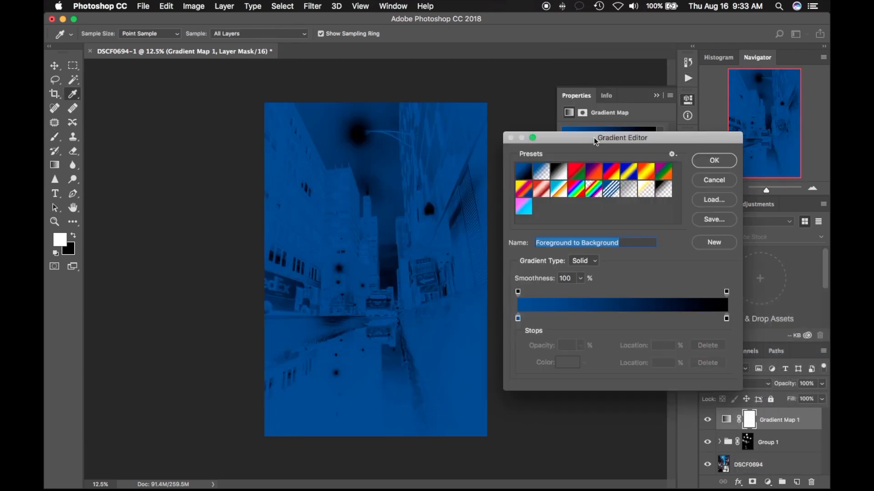
pyautogui.click(523, 207)
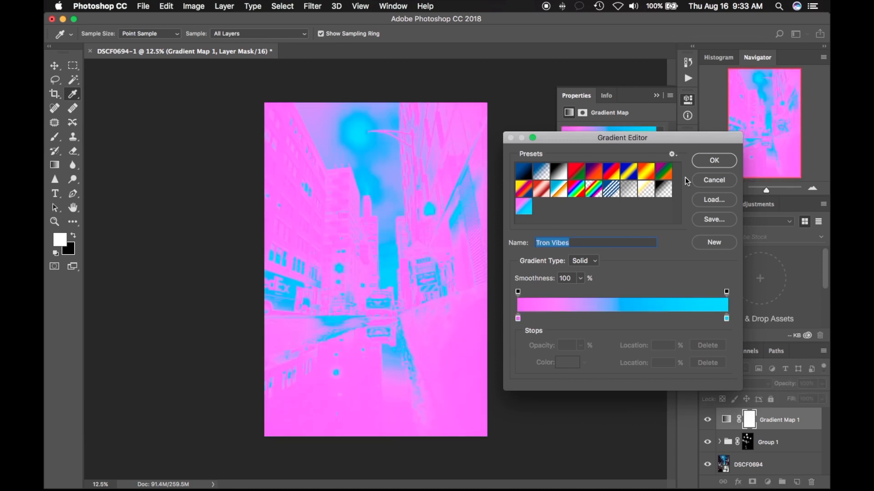
pyautogui.click(714, 160)
pyautogui.press('b')
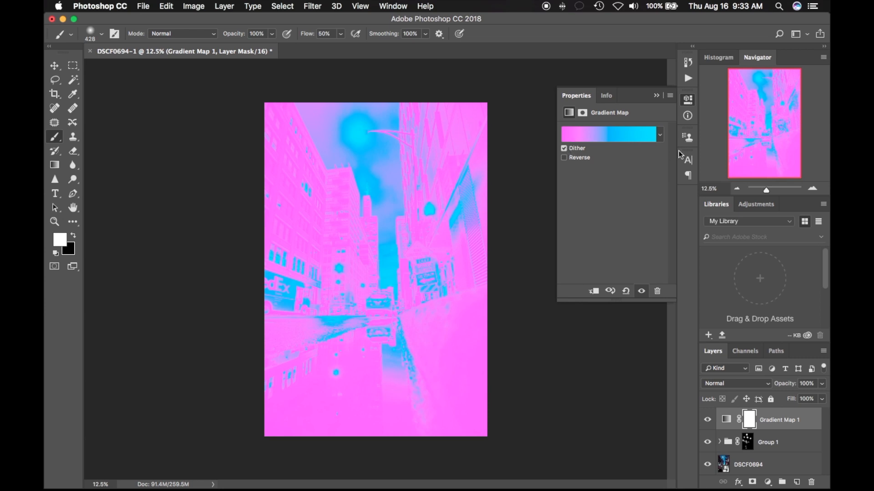
# - Set the gradient map layer's blend mode to Overlay and reduce its opacity to 46%
pyautogui.click(736, 383)
pyautogui.click(718, 460)
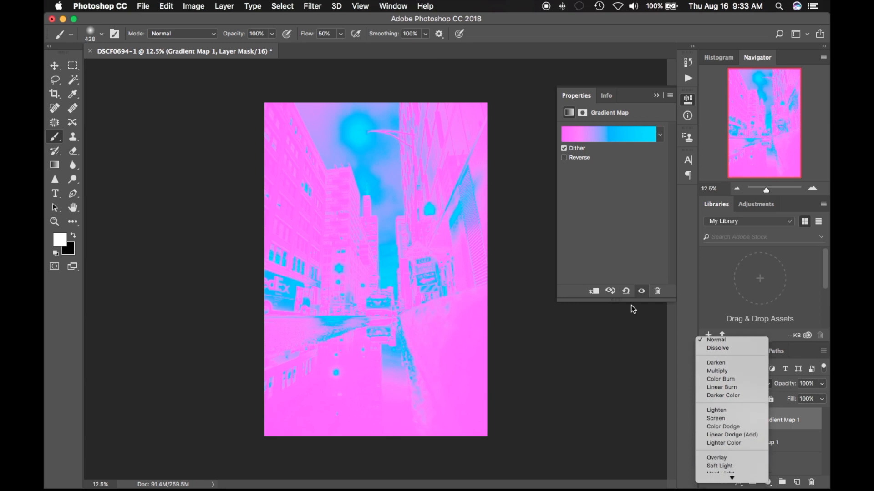
pyautogui.click(821, 383)
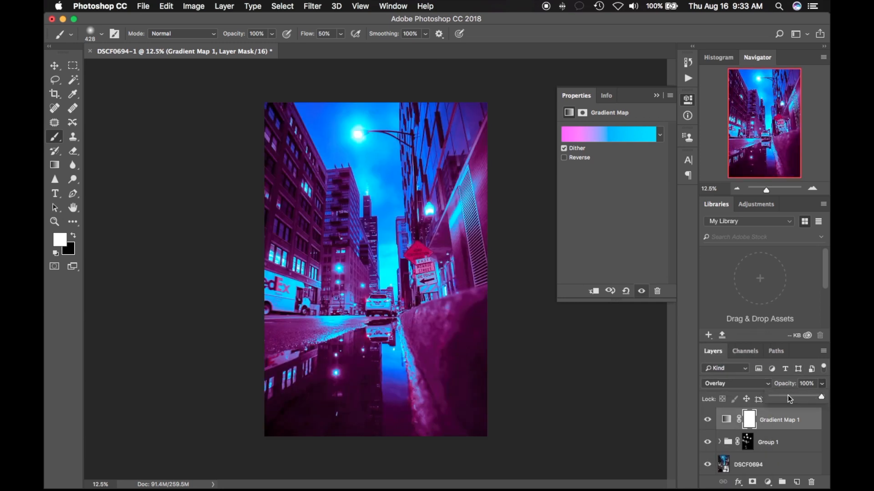
pyautogui.moveTo(787, 395); pyautogui.dragTo(782, 397)
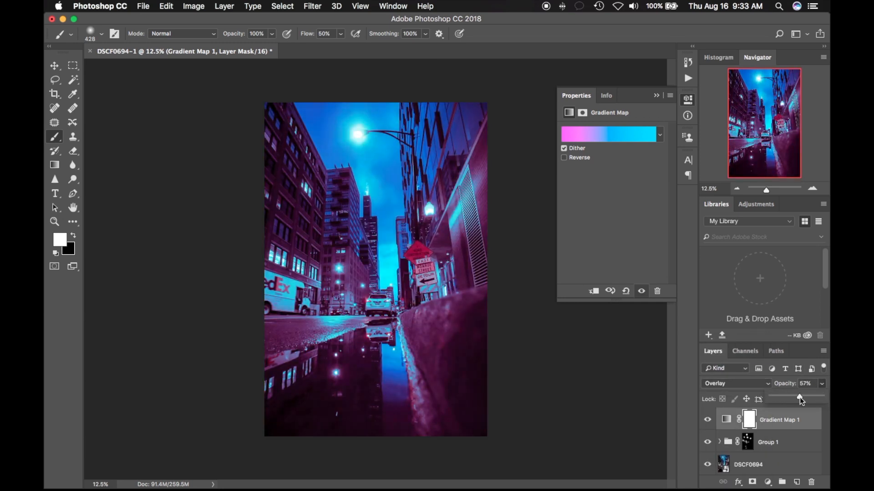
pyautogui.moveTo(785, 401); pyautogui.dragTo(776, 399)
pyautogui.moveTo(779, 399); pyautogui.dragTo(777, 396)
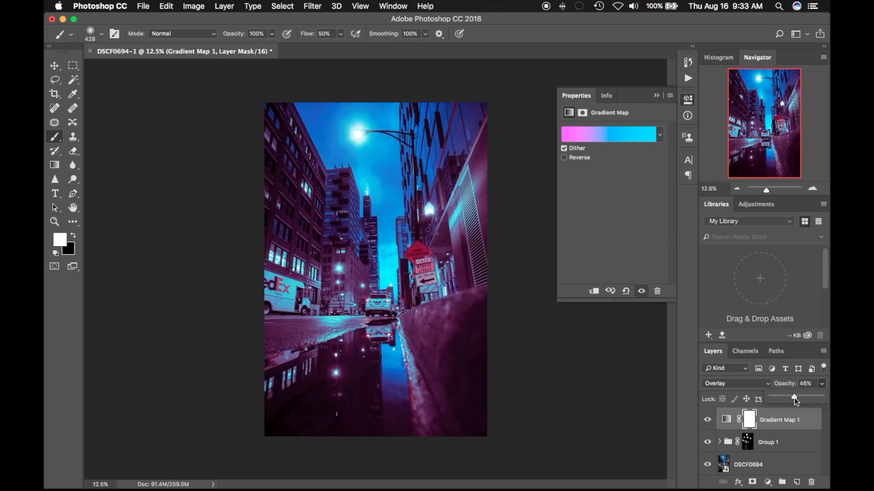
# - Try the Screen, Lighten and Soft Light blend modes on the gradient map layer
pyautogui.click(767, 384)
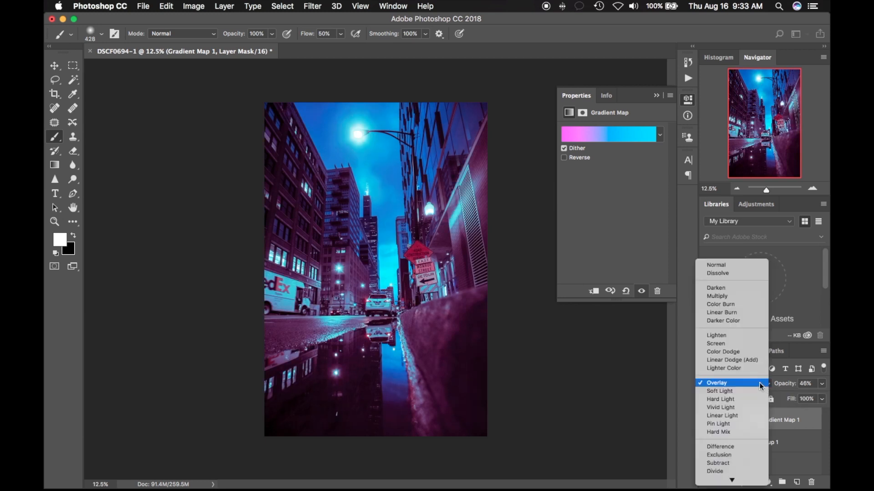
pyautogui.click(739, 345)
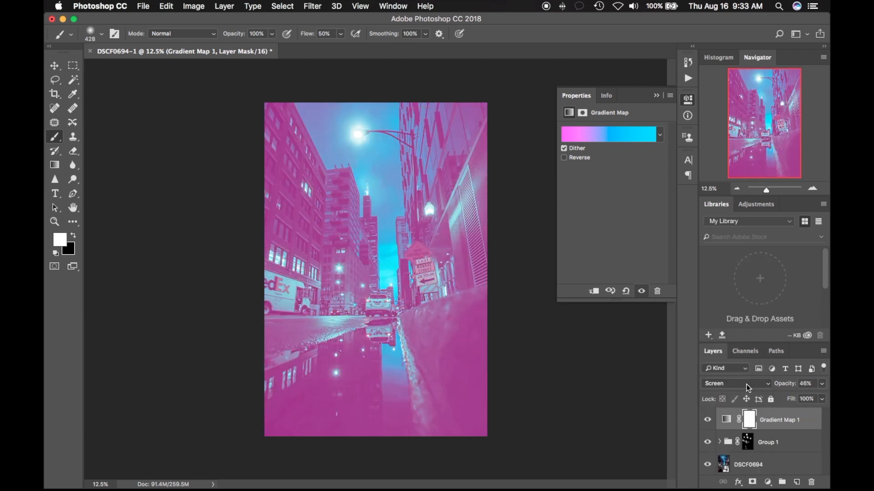
pyautogui.click(744, 386)
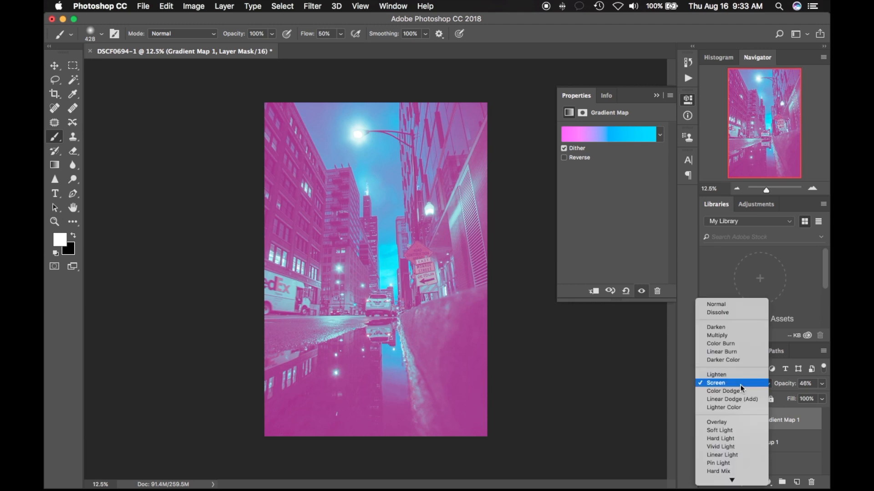
pyautogui.click(739, 384)
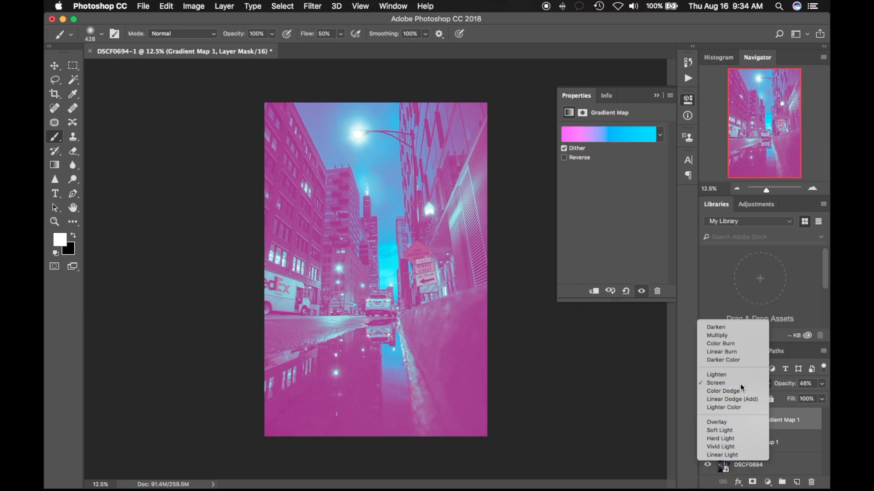
pyautogui.click(733, 383)
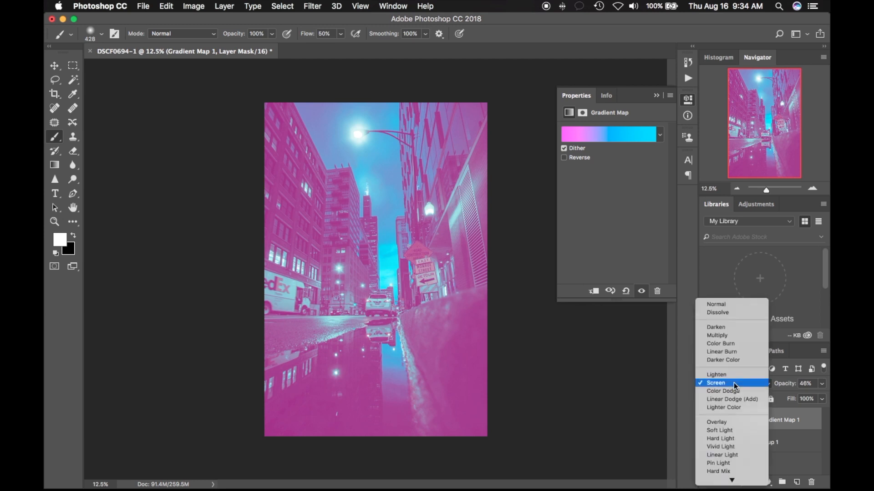
pyautogui.click(734, 383)
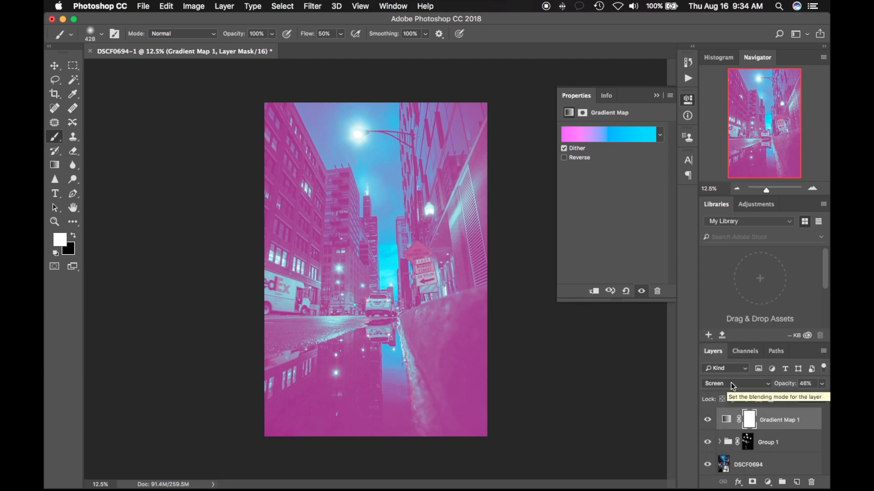
pyautogui.click(727, 383)
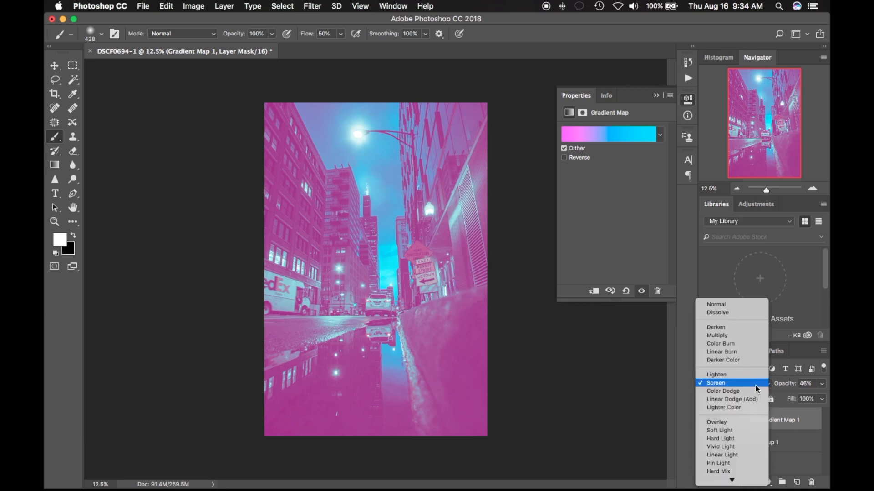
pyautogui.click(747, 377)
pyautogui.click(746, 386)
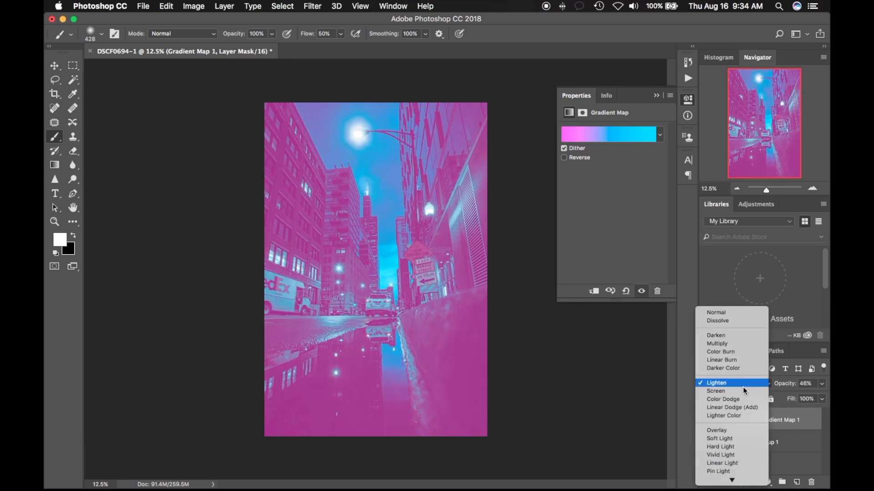
pyautogui.click(730, 439)
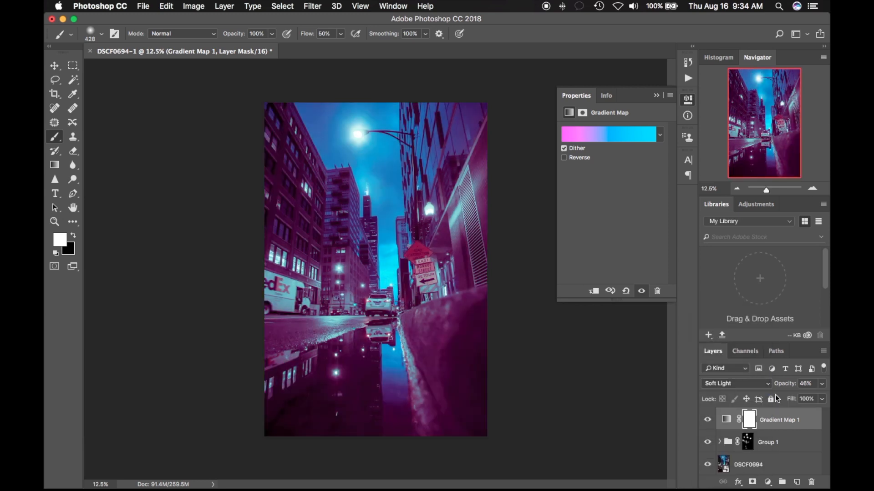
# - Try Hard Light on the gradient map layer while lowering its opacity to 10%, and switch its blend mode to Soft Light
pyautogui.click(736, 386)
pyautogui.click(737, 393)
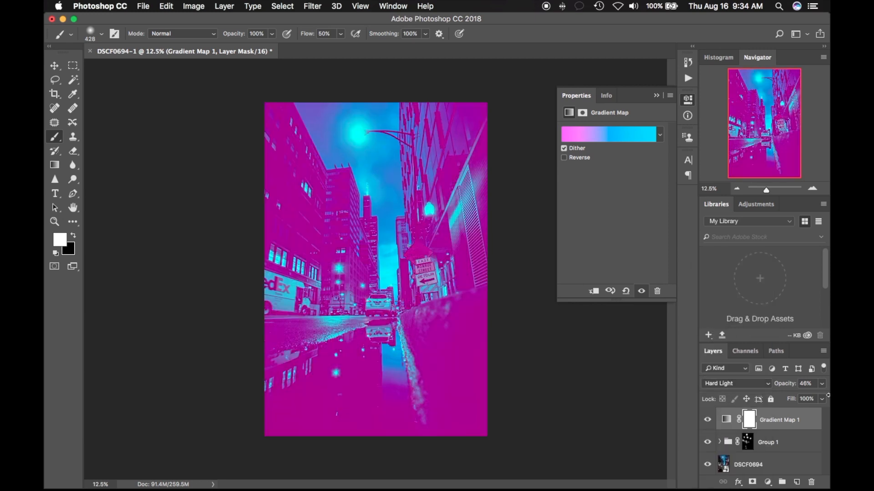
pyautogui.click(822, 386)
pyautogui.moveTo(796, 396); pyautogui.dragTo(775, 395)
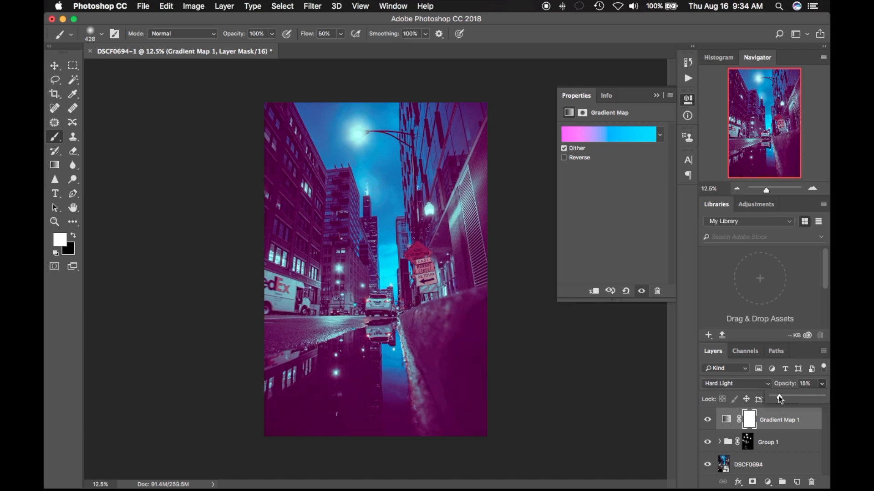
pyautogui.moveTo(779, 395); pyautogui.dragTo(775, 395)
pyautogui.click(749, 384)
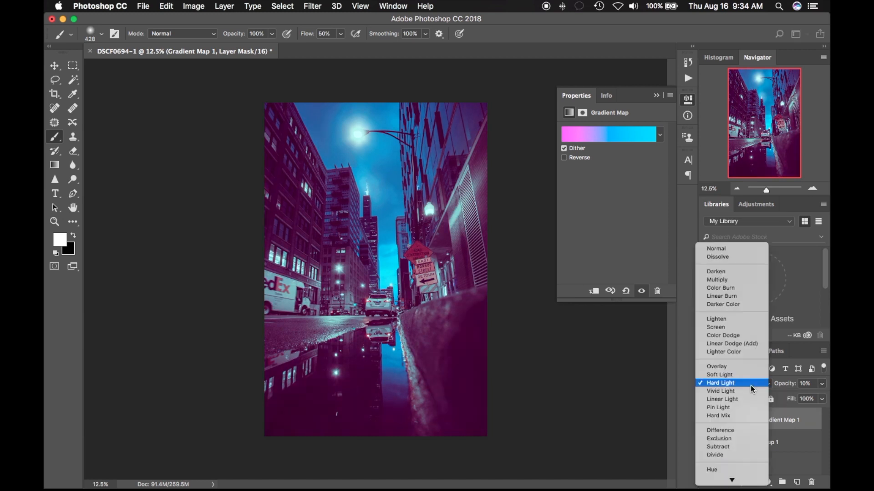
pyautogui.click(746, 375)
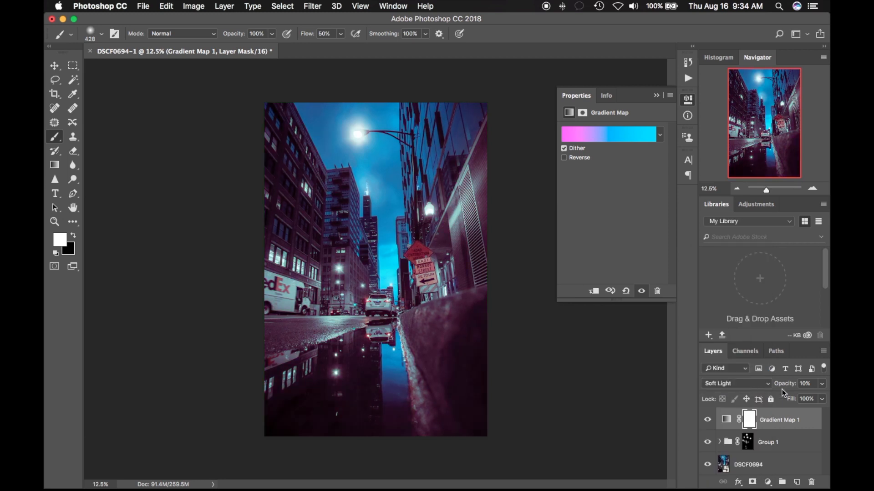
# - Switch the gradient map layer's blend mode to Overlay and adjust its opacity to 13%
pyautogui.click(822, 386)
pyautogui.moveTo(787, 395); pyautogui.dragTo(804, 398)
pyautogui.moveTo(774, 397); pyautogui.dragTo(779, 394)
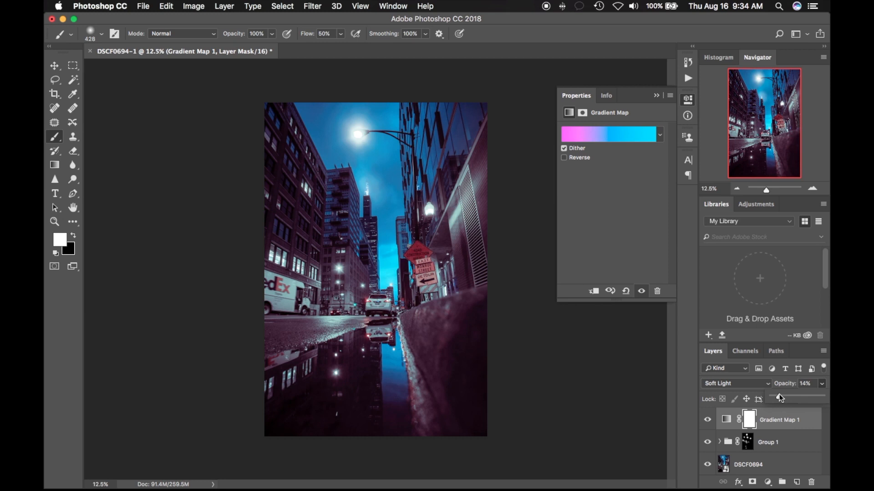
pyautogui.click(745, 380)
pyautogui.click(739, 375)
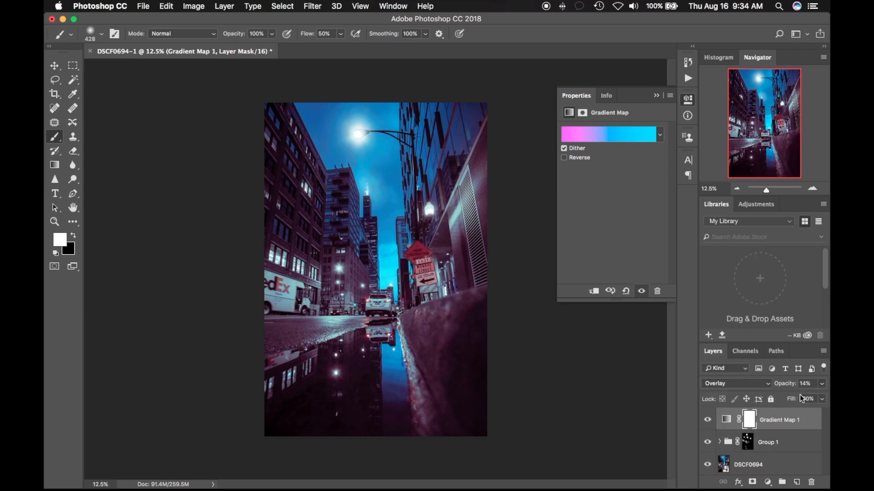
pyautogui.click(821, 386)
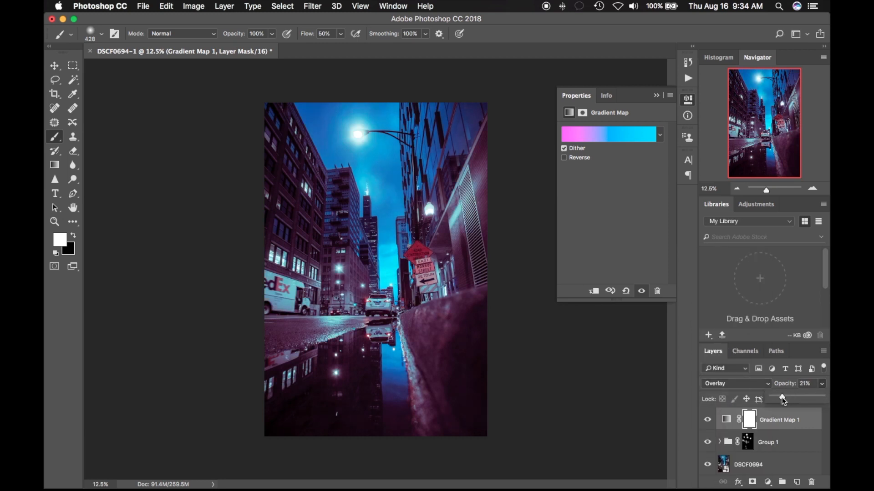
pyautogui.moveTo(780, 398); pyautogui.dragTo(778, 398)
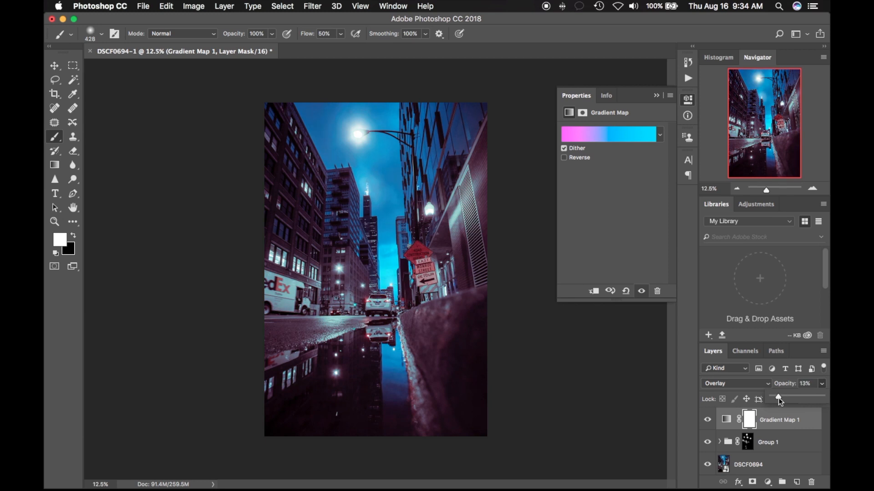
# - Hide and show the gradient map layer repeatedly to compare the photo with and without it
pyautogui.click(707, 420)
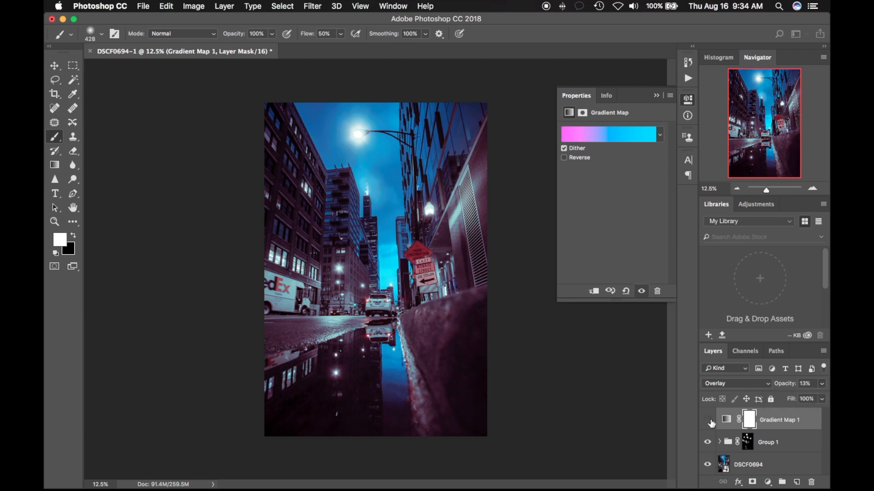
pyautogui.click(708, 421)
pyautogui.click(707, 420)
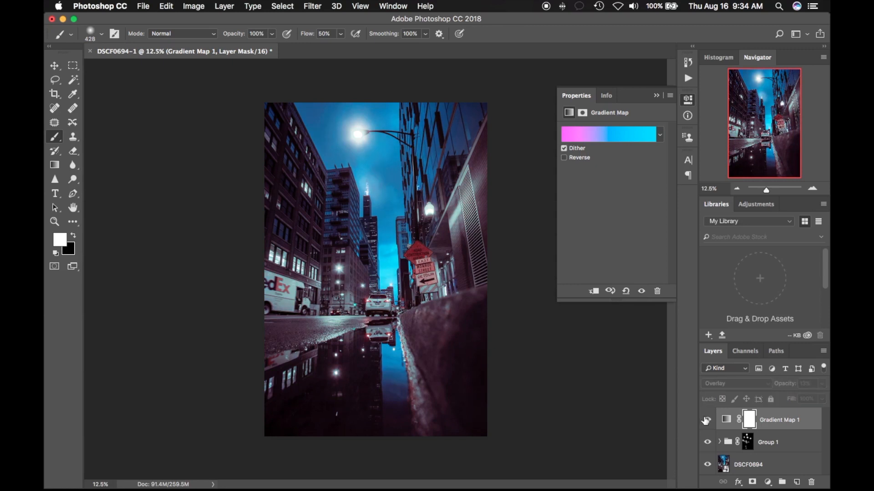
pyautogui.click(707, 420)
pyautogui.click(705, 421)
pyautogui.click(706, 420)
# - Reduce the gradient map layer's opacity to 8% and compare the photo with the layer hidden and shown
pyautogui.moveTo(783, 397); pyautogui.dragTo(768, 399)
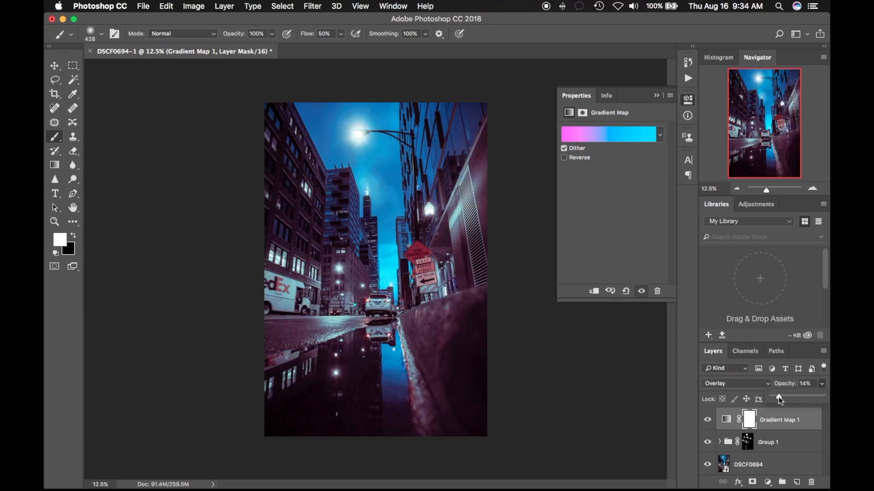
pyautogui.moveTo(782, 396); pyautogui.dragTo(777, 399)
pyautogui.click(707, 422)
pyautogui.click(707, 422)
pyautogui.click(707, 422)
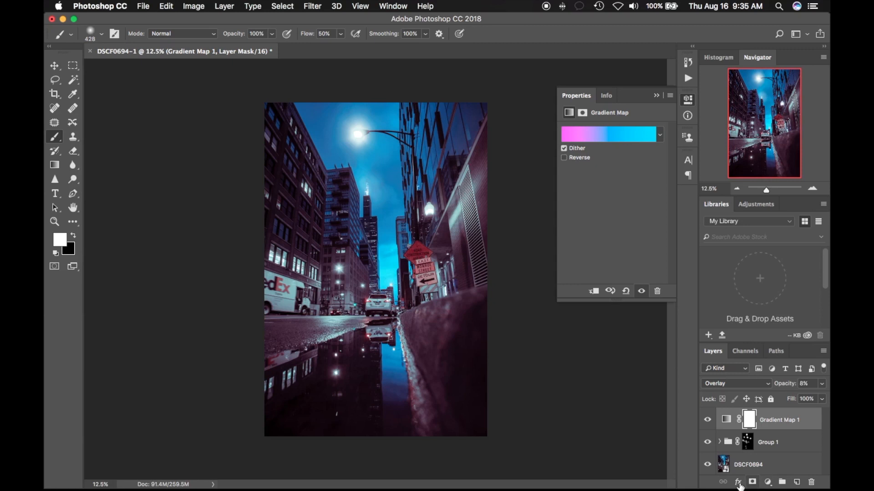
# - Add a Gradient fill layer above the gradient map using the black-to-transparent Vignette preset
pyautogui.click(767, 483)
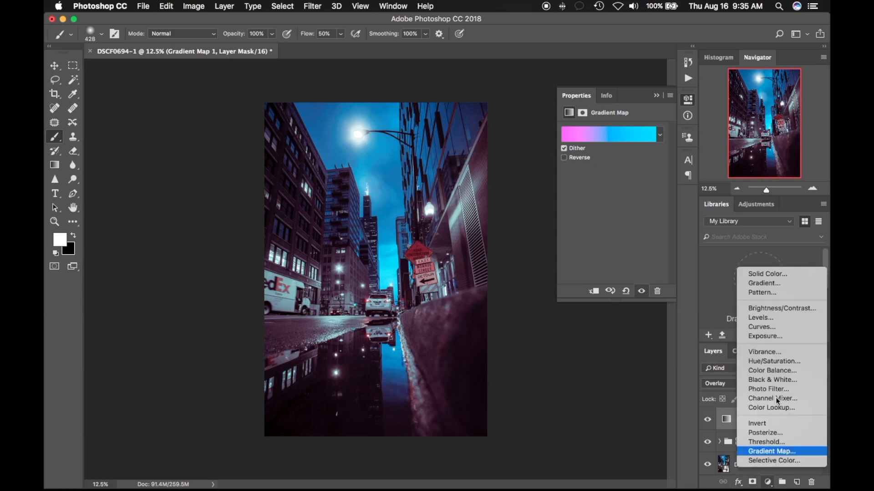
pyautogui.click(764, 284)
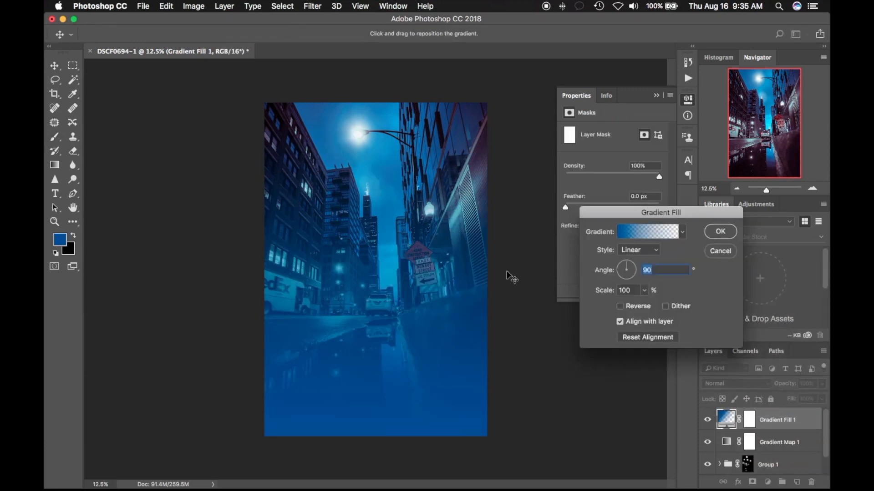
pyautogui.click(645, 232)
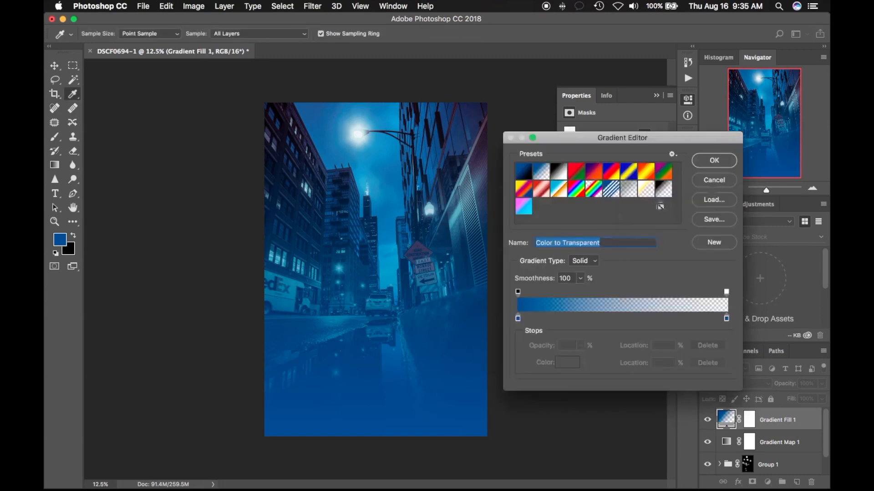
pyautogui.click(657, 197)
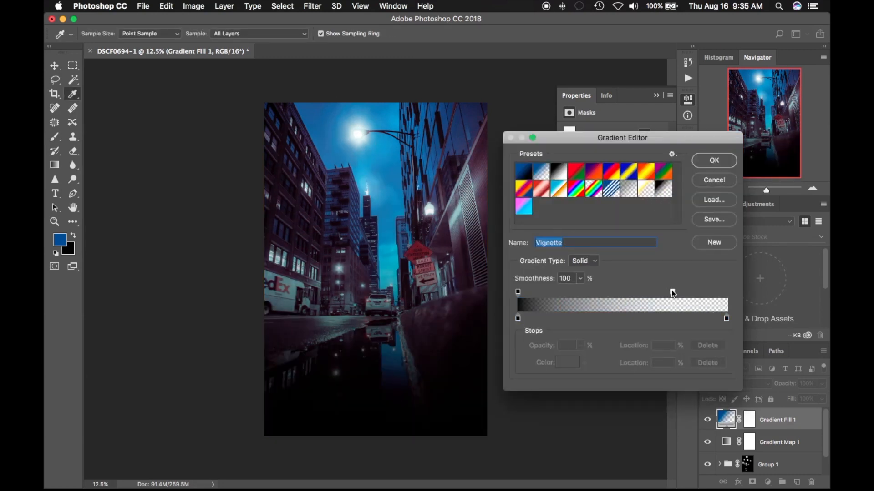
# - Shift the vignette gradient's opacity midpoint toward its black end, below 39%, and accept the gradient
pyautogui.moveTo(672, 292); pyautogui.dragTo(728, 292)
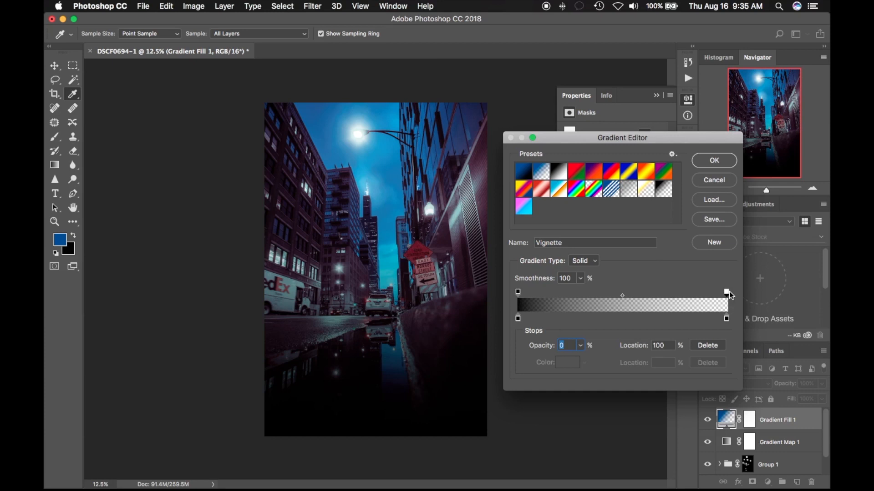
pyautogui.moveTo(622, 295); pyautogui.dragTo(600, 296)
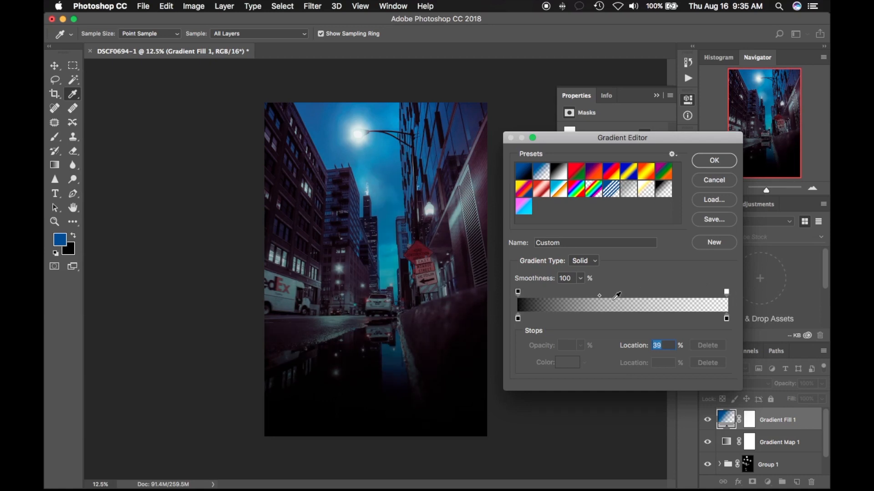
pyautogui.moveTo(597, 296); pyautogui.dragTo(580, 298)
pyautogui.click(713, 161)
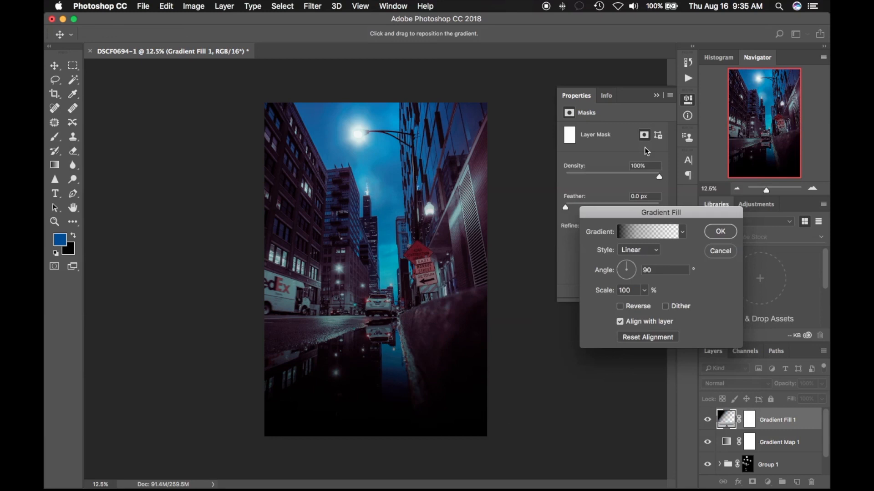
# - Make the gradient fill a reversed Radial gradient with dithering and an angle of -124.49°
pyautogui.click(620, 307)
pyautogui.click(638, 250)
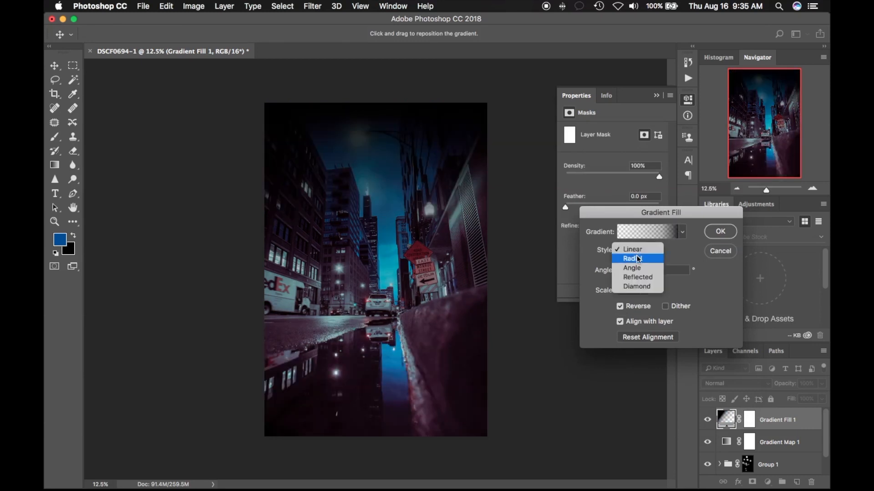
pyautogui.click(637, 259)
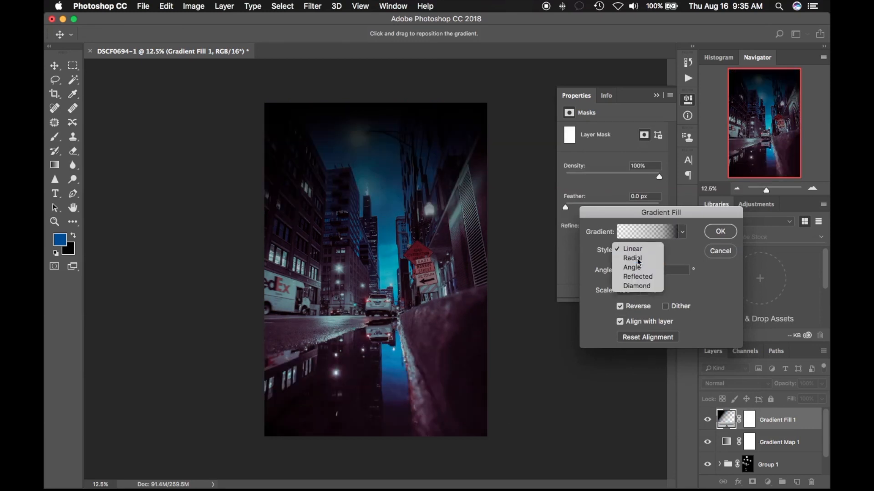
pyautogui.click(666, 307)
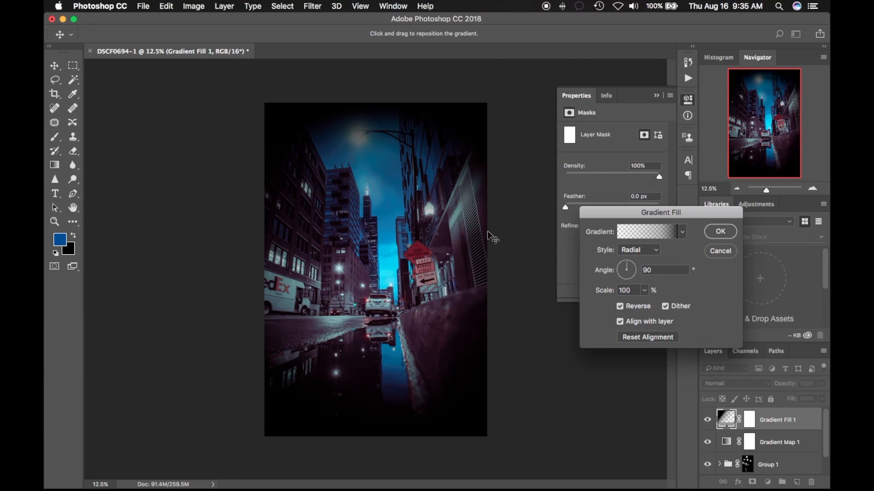
pyautogui.moveTo(632, 272)
pyautogui.mouseDown()
pyautogui.moveTo(625, 283)
pyautogui.moveTo(638, 283)
pyautogui.moveTo(628, 280)
pyautogui.mouseUp()
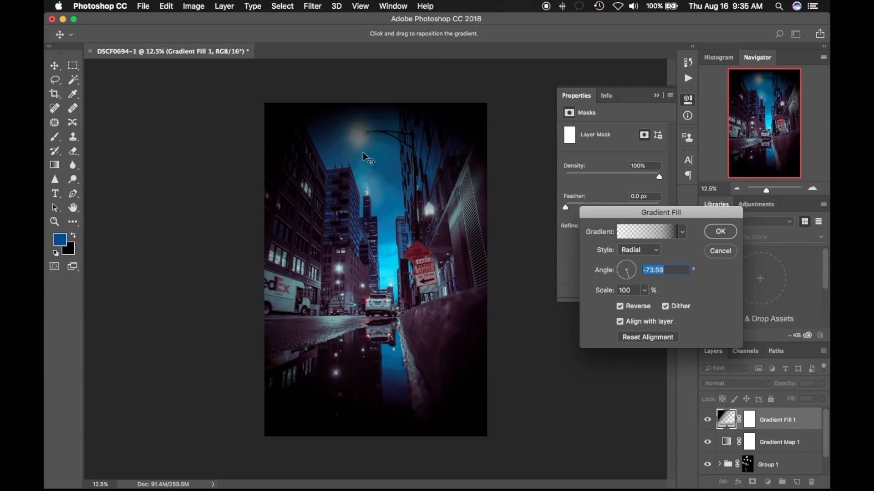
pyautogui.moveTo(631, 277); pyautogui.dragTo(623, 279)
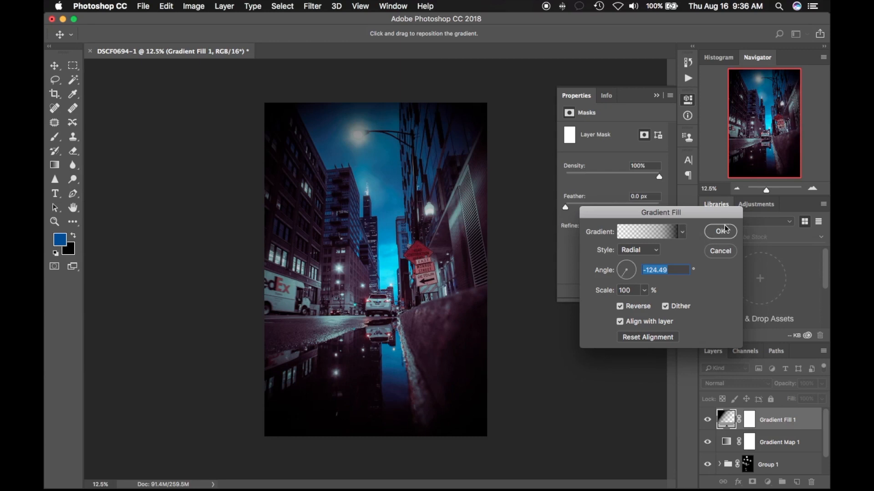
# - Reopen the fill's gradient for editing and try opacity midpoint locations of 53% and 23%
pyautogui.click(664, 234)
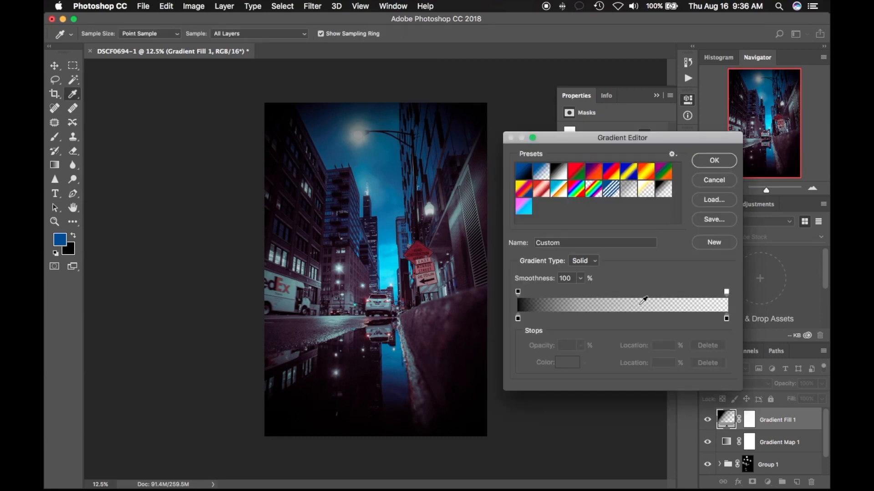
pyautogui.click(726, 292)
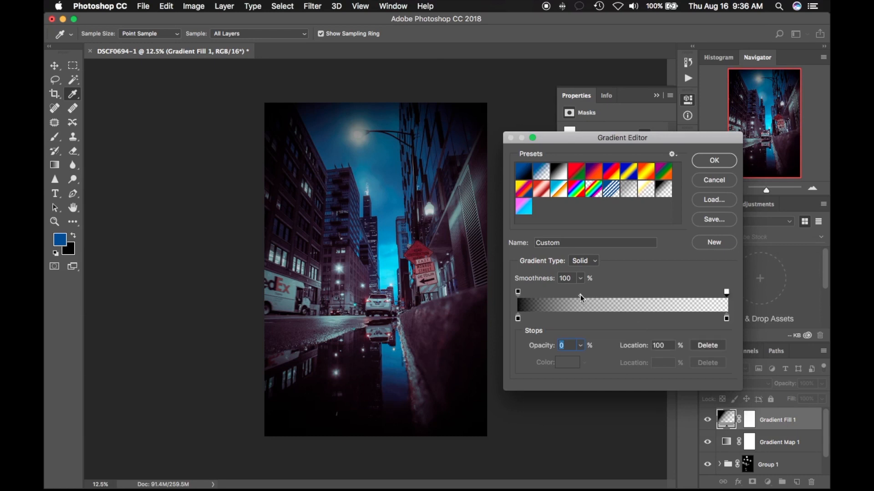
pyautogui.moveTo(580, 296); pyautogui.dragTo(630, 297)
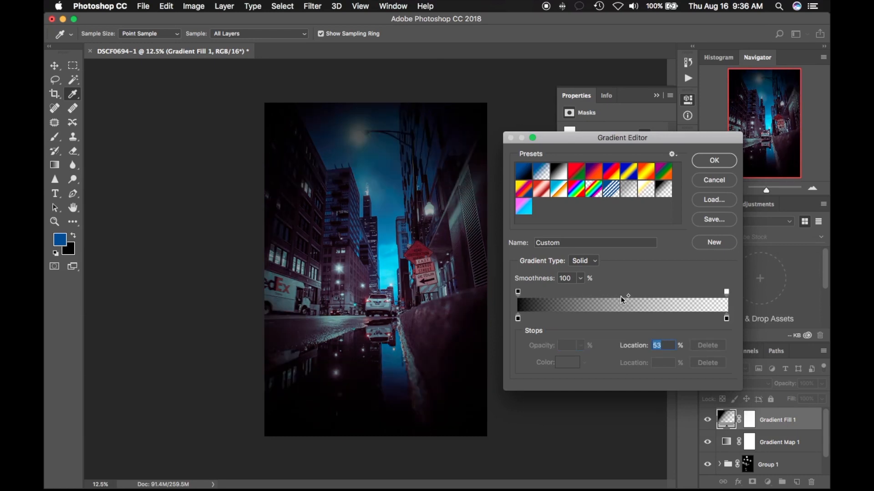
pyautogui.moveTo(625, 297); pyautogui.dragTo(572, 297)
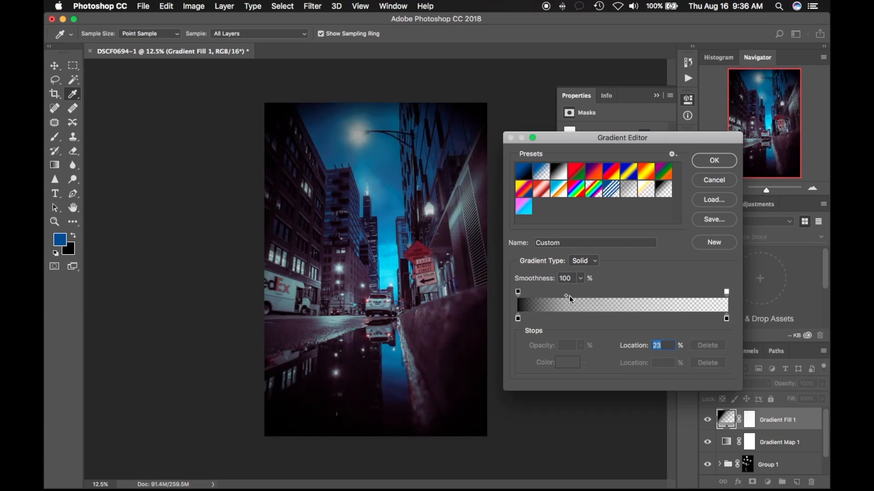
# - Try an extra 0% opacity stop at 29%, delete it, and accept the gradient fill
pyautogui.click(579, 295)
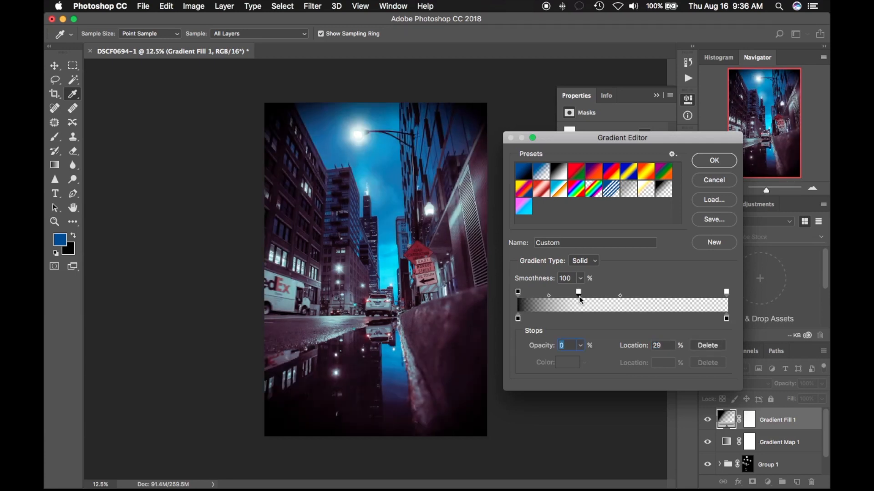
pyautogui.click(704, 346)
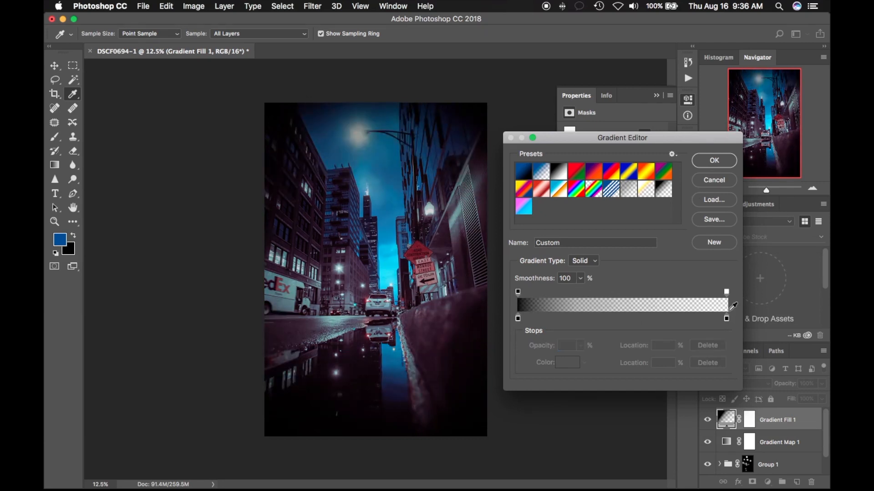
pyautogui.click(726, 293)
pyautogui.click(714, 160)
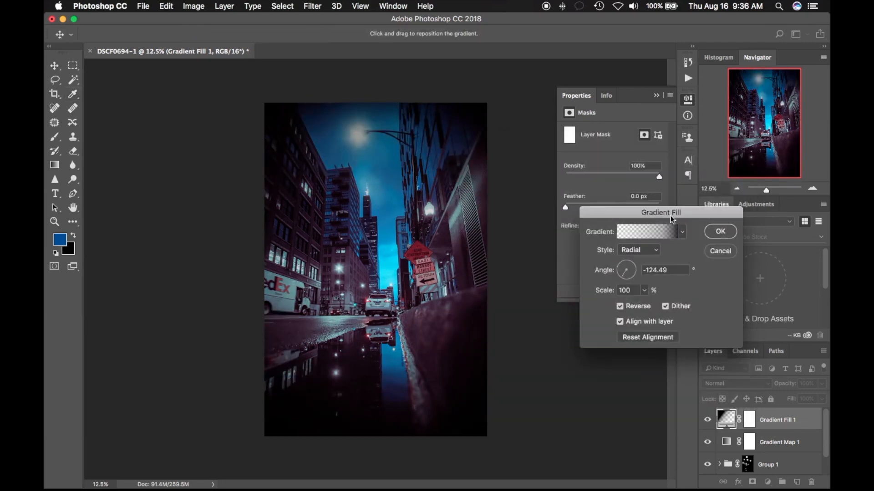
pyautogui.click(719, 232)
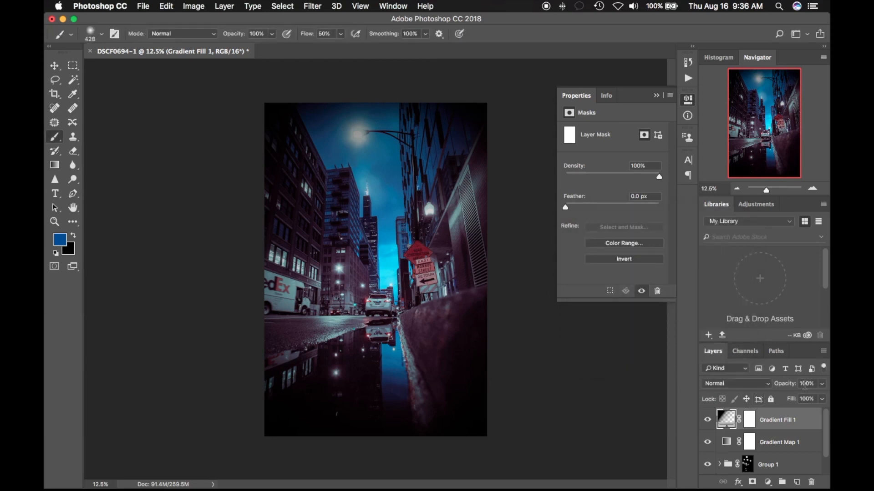
# - Set the gradient fill layer to Soft Light, compare the photo with it hidden, and reduce its opacity to 93%
pyautogui.click(821, 384)
pyautogui.click(757, 386)
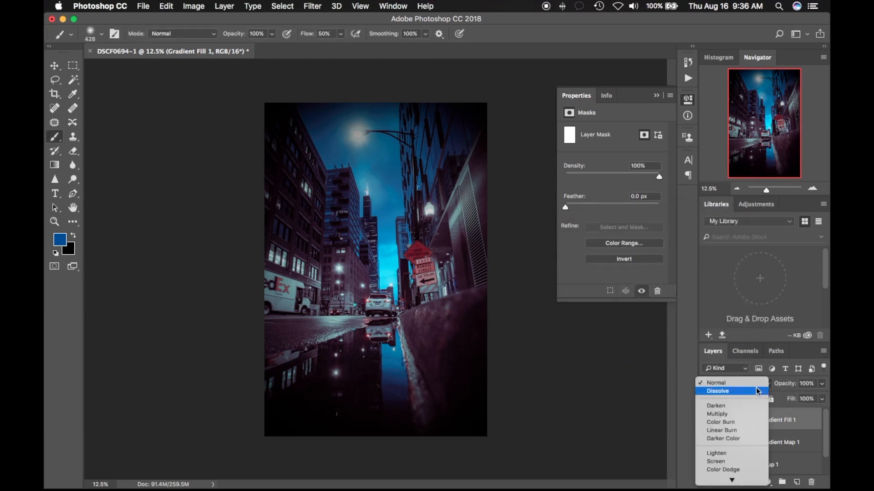
pyautogui.click(732, 451)
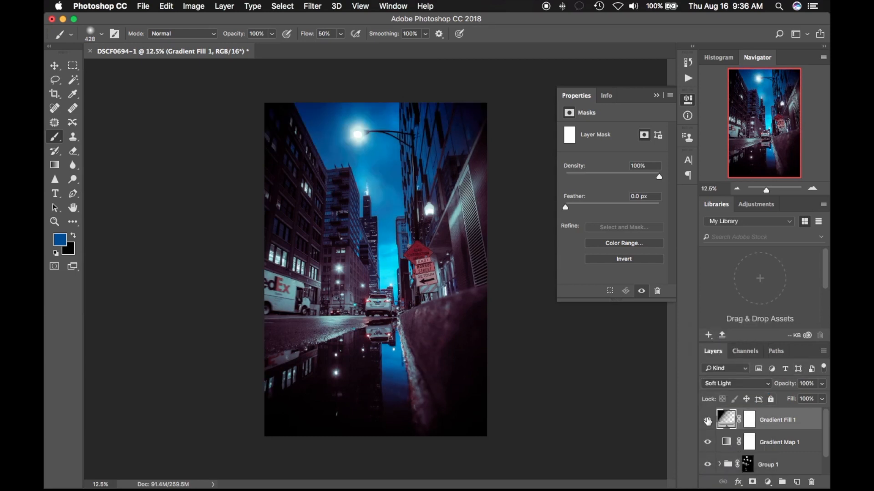
pyautogui.click(707, 420)
pyautogui.click(707, 420)
pyautogui.click(822, 383)
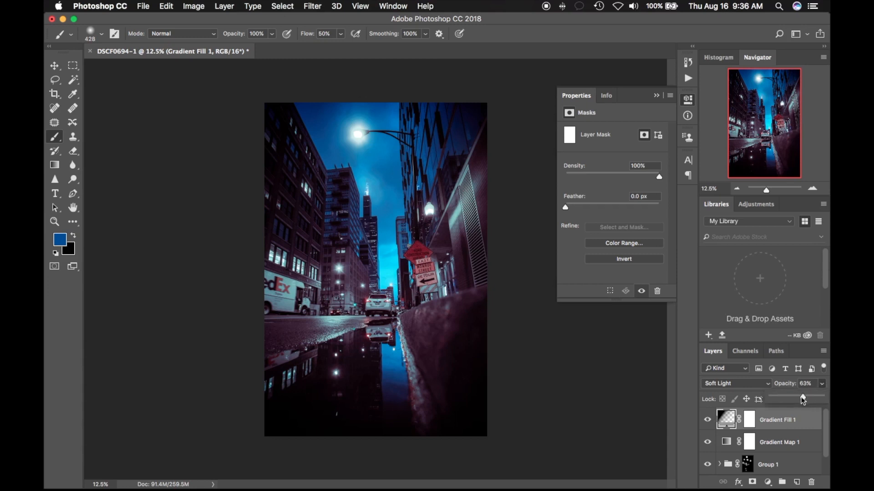
pyautogui.moveTo(803, 398)
pyautogui.mouseDown()
pyautogui.moveTo(795, 400)
pyautogui.moveTo(819, 403)
pyautogui.mouseUp()
# - Examine the finished photo up close around the street, signs, tower and street lamp, and collapse the layer properties
pyautogui.click(813, 189)
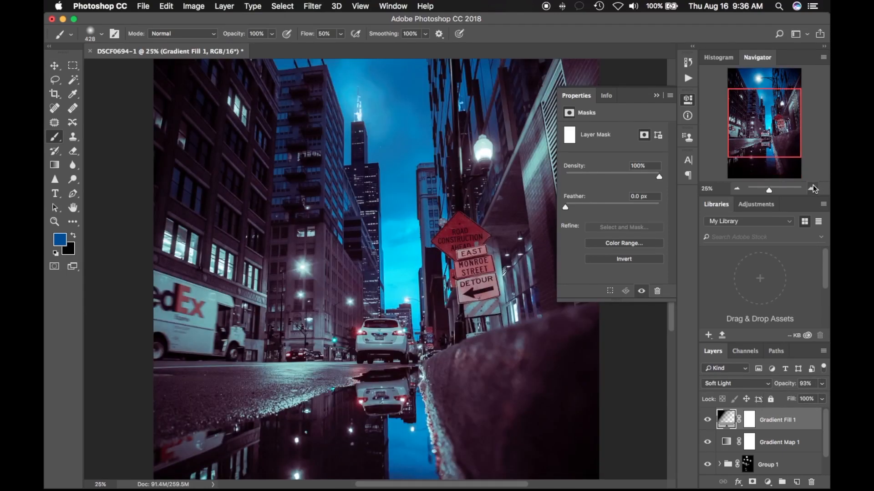
pyautogui.click(813, 189)
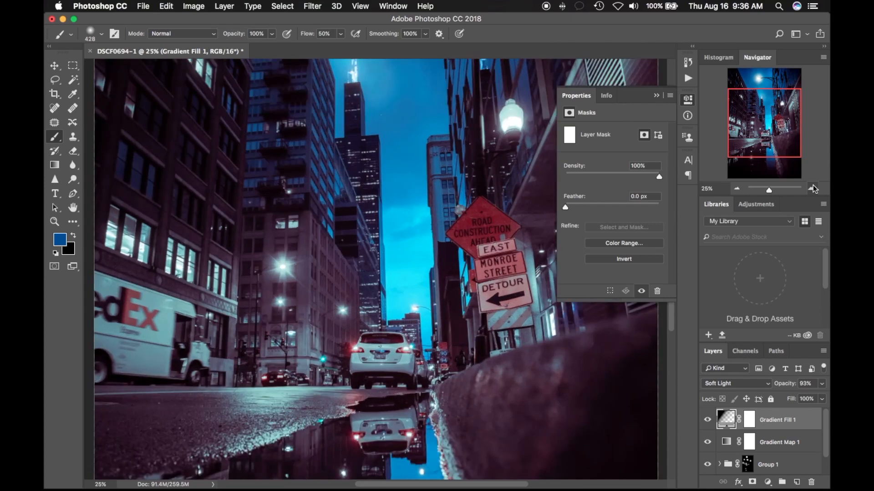
pyautogui.click(813, 189)
pyautogui.moveTo(768, 126)
pyautogui.mouseDown()
pyautogui.moveTo(763, 99)
pyautogui.moveTo(750, 98)
pyautogui.moveTo(760, 112)
pyautogui.mouseUp()
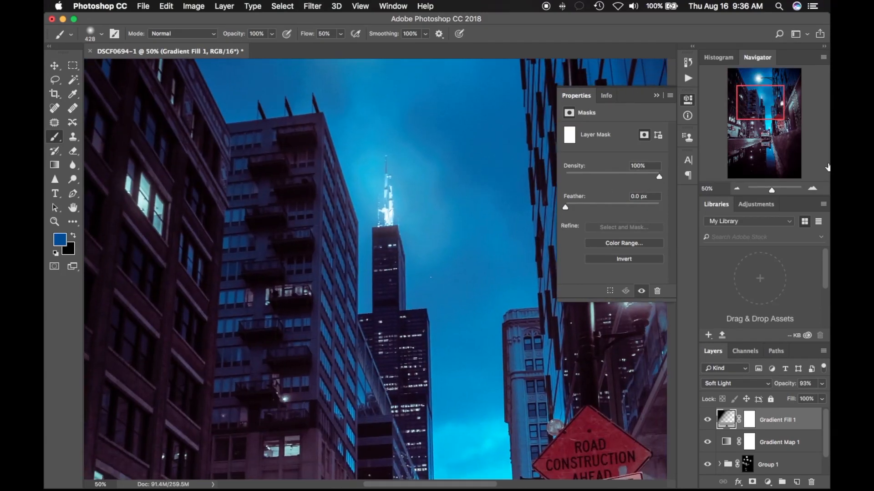
pyautogui.click(738, 189)
pyautogui.click(738, 189)
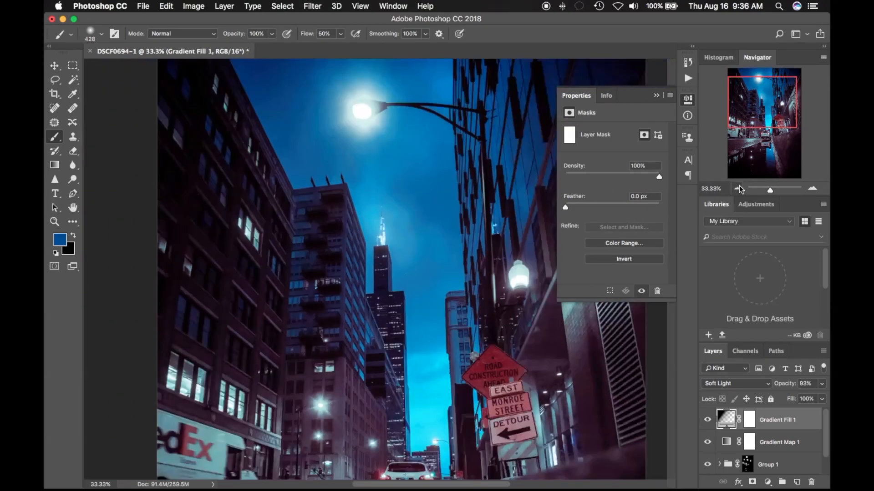
pyautogui.moveTo(769, 127)
pyautogui.mouseDown()
pyautogui.moveTo(773, 165)
pyautogui.moveTo(763, 162)
pyautogui.moveTo(764, 119)
pyautogui.mouseUp()
pyautogui.click(656, 96)
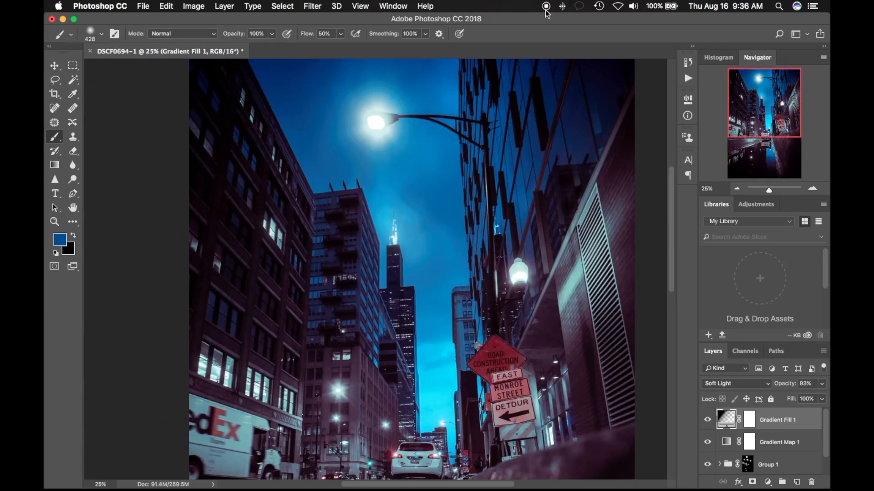